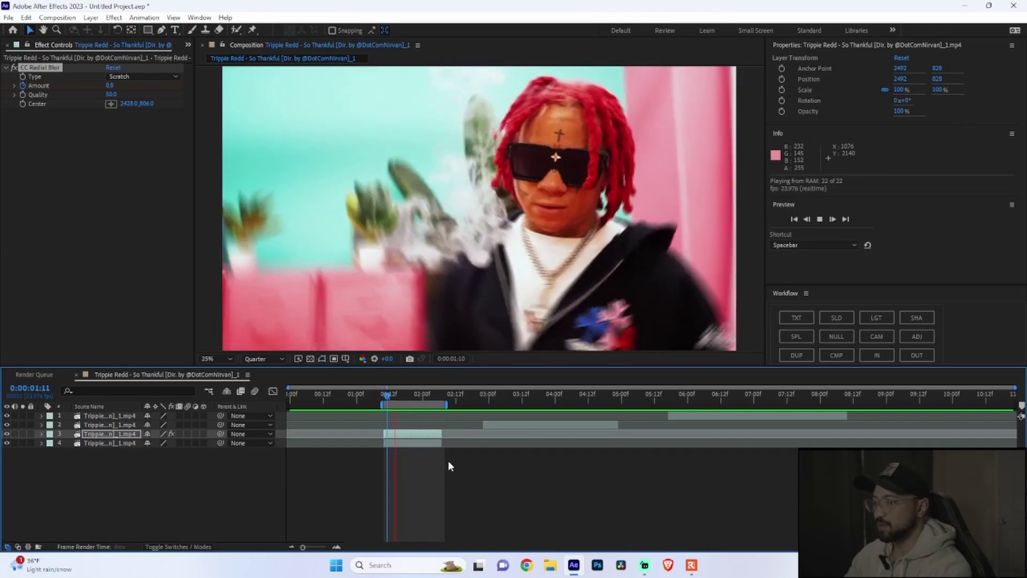
Step: Undo the last layer split and split the second layer's clip five frames after its start, at 0:00:03:03
key("ctrl+z")
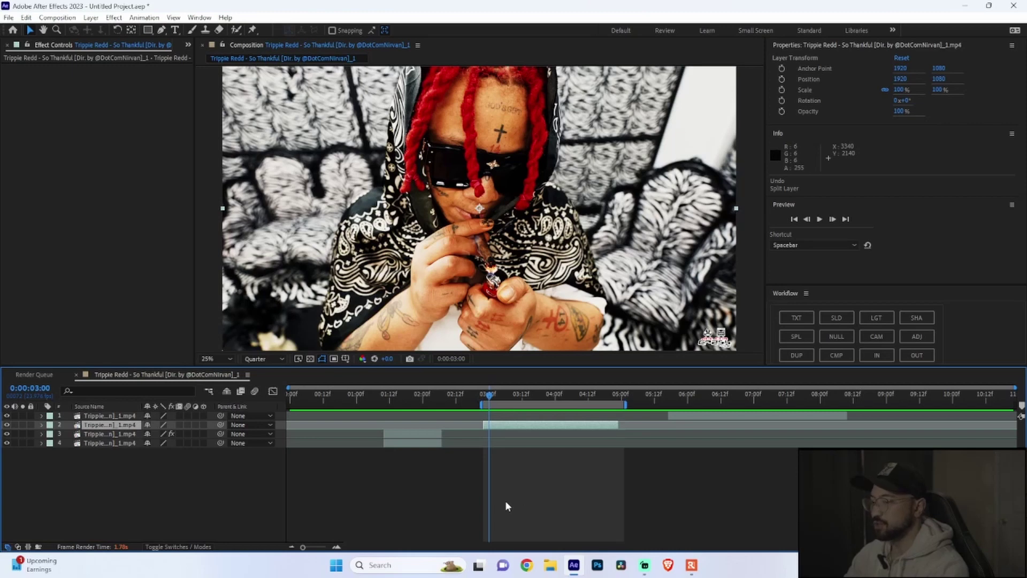
left_click_drag(489, 400, 485, 402)
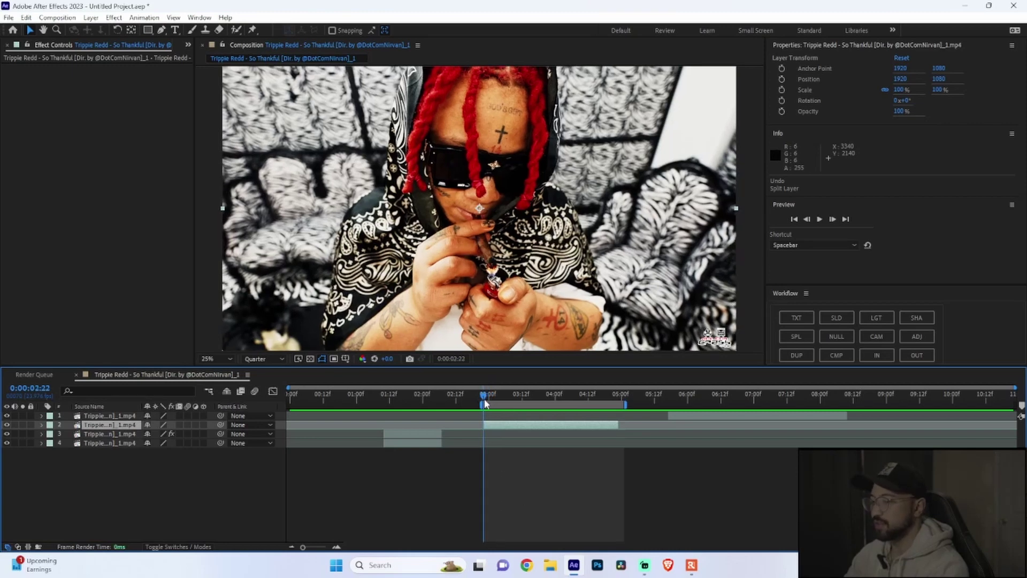
left_click(833, 219)
left_click(832, 220)
left_click(832, 219)
left_click(832, 220)
left_click(832, 219)
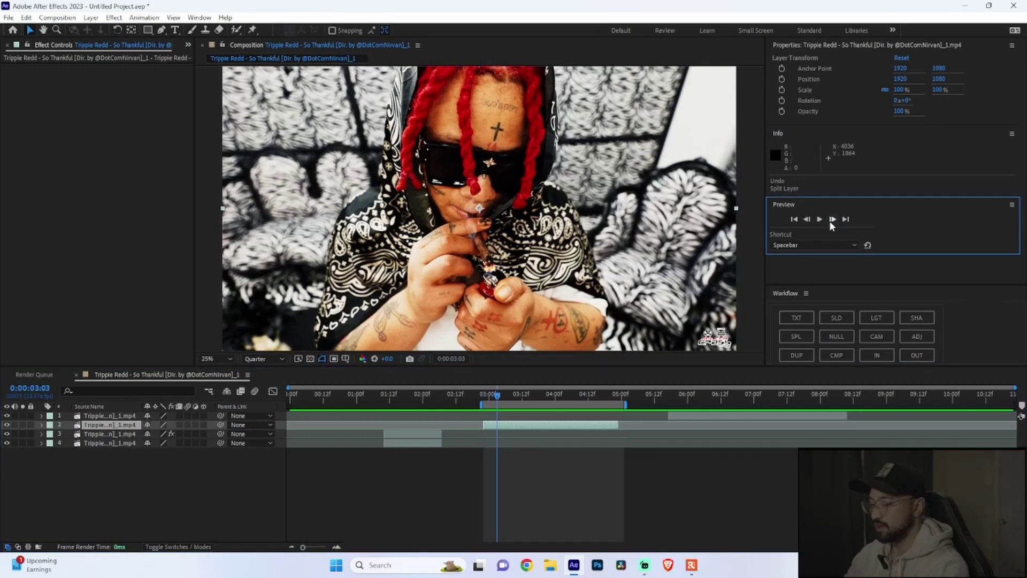
key("ctrl+shift+d")
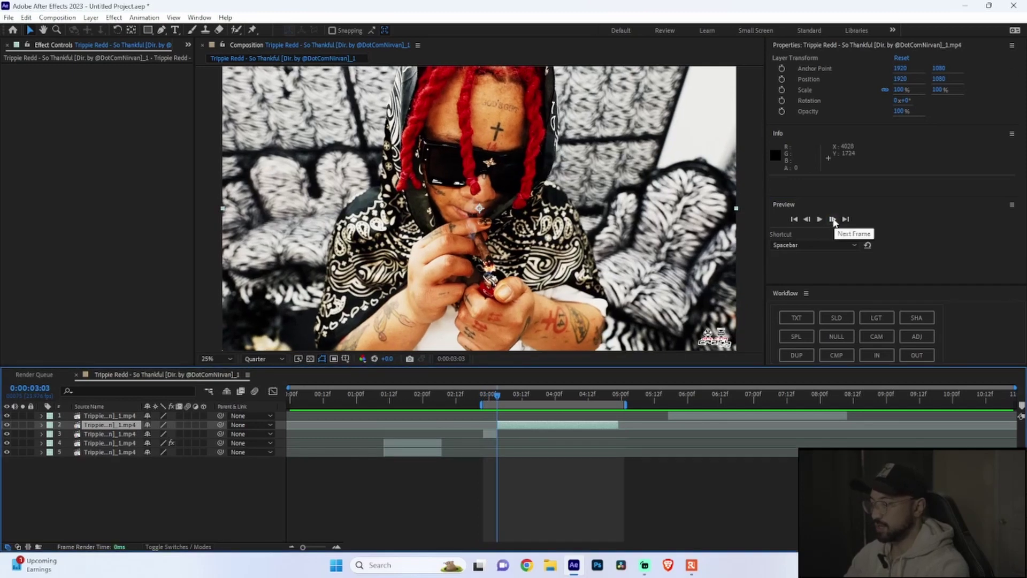
Step: Split the remaining part of the clip five frames further on, at 0:00:03:08
left_click(832, 220)
left_click(832, 220)
left_click(832, 220)
left_click(832, 219)
left_click(832, 219)
key("ctrl+shift+d")
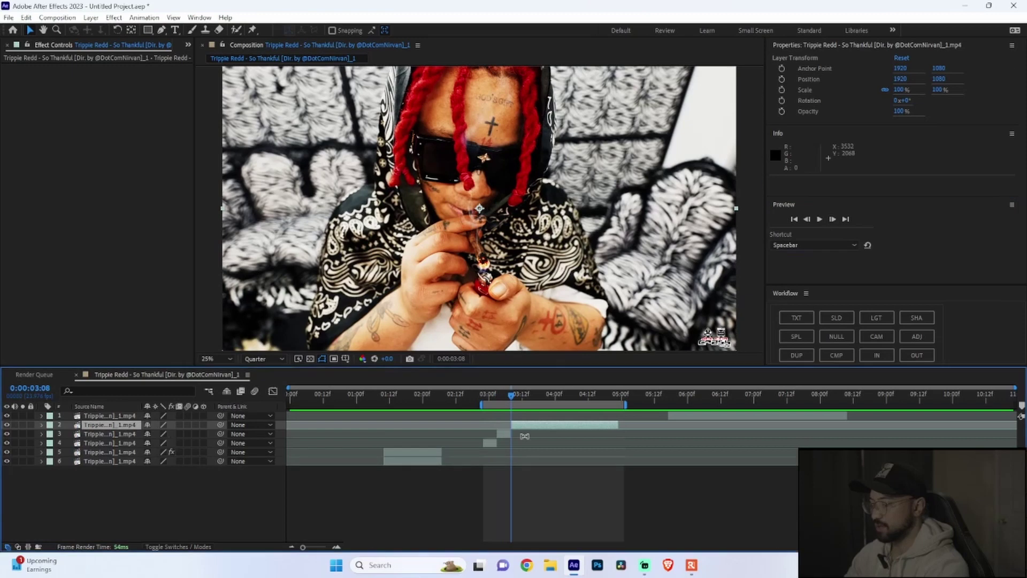
Step: Delete the piece between 0:00:03:03 and 0:00:03:08 and slide the remaining clip back to close the gap
left_click(508, 435)
key("Delete")
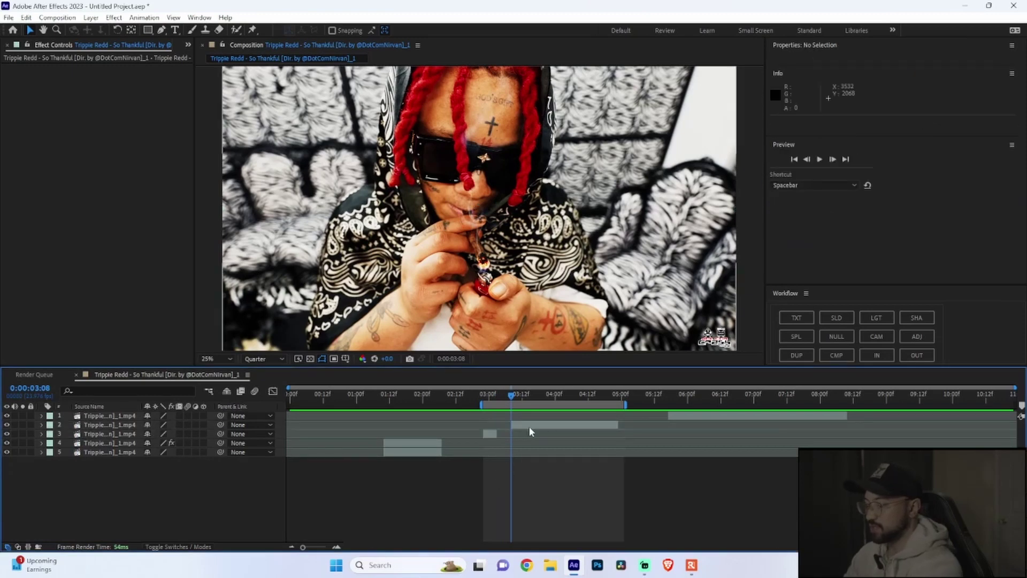
left_click_drag(529, 426, 514, 427)
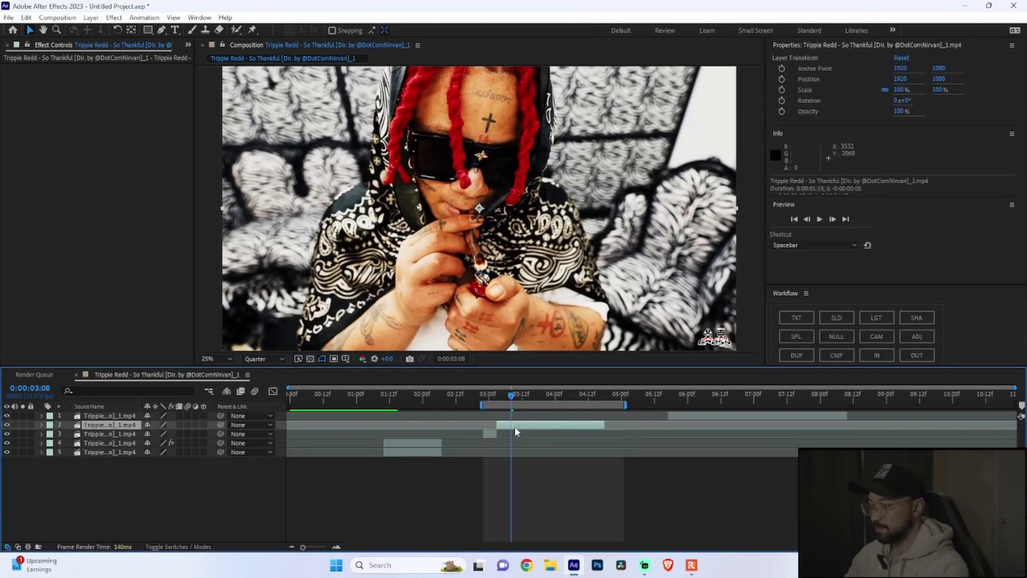
key("space")
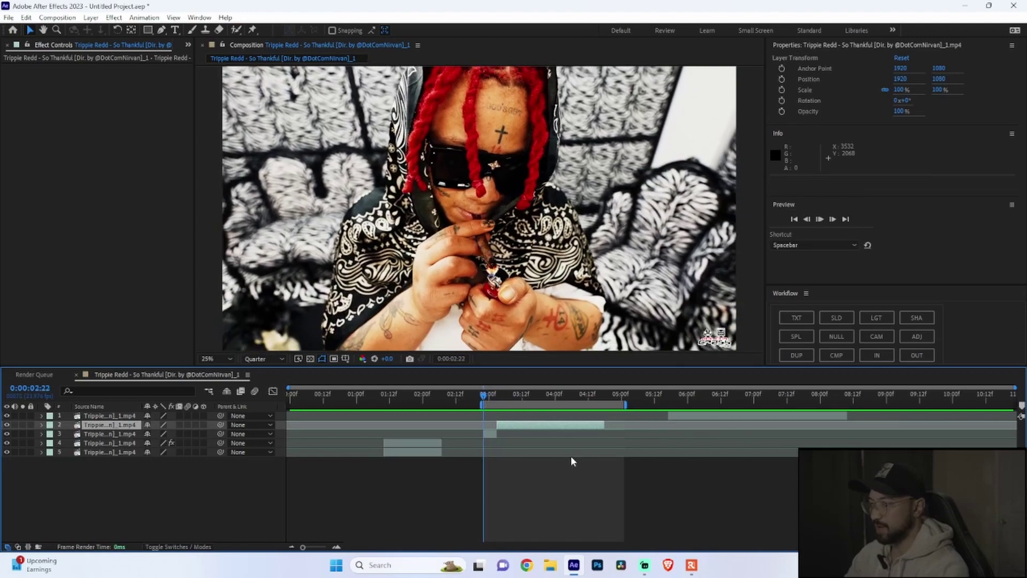
Step: Split the shifted clip five frames after its start at 0:00:03:03, at 0:00:03:08
left_click(498, 397)
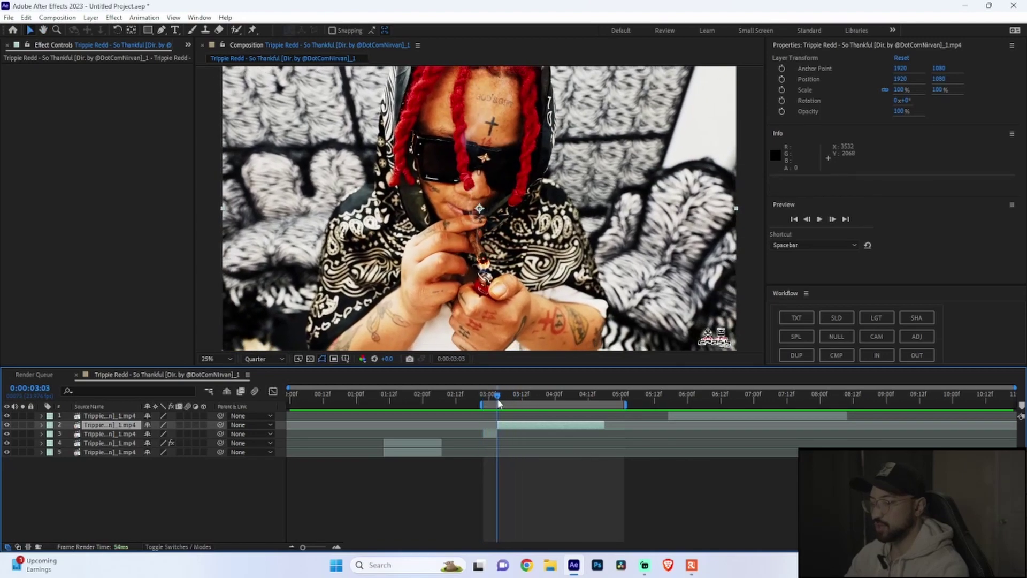
left_click(833, 219)
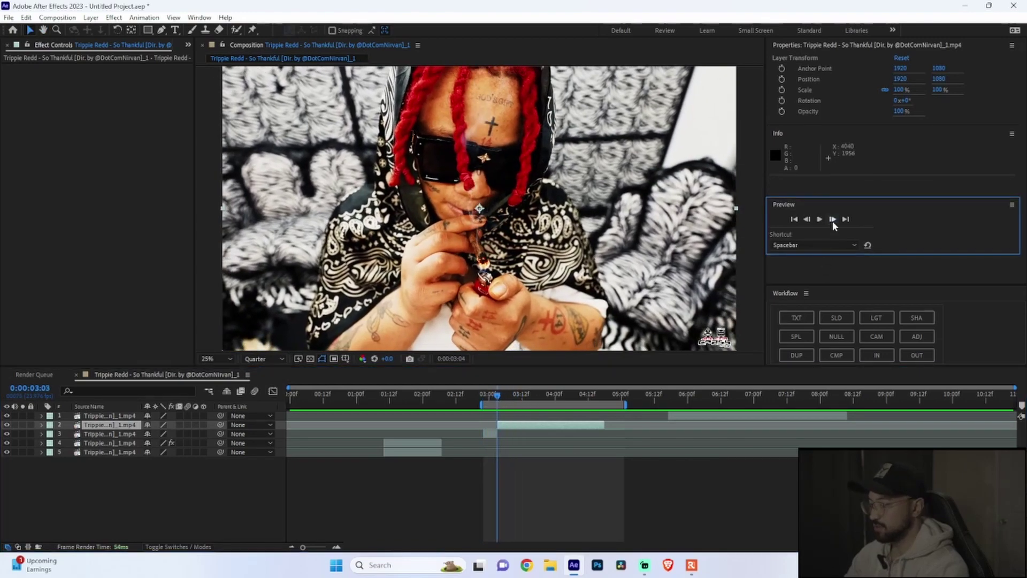
left_click(833, 219)
left_click(832, 220)
left_click(833, 219)
left_click(833, 219)
key("ctrl+shift+d")
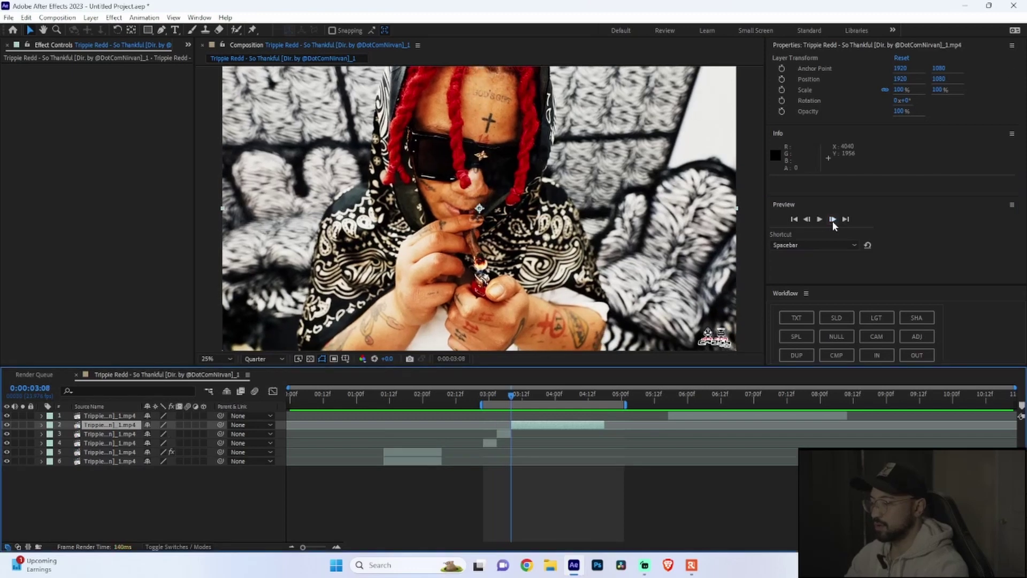
Step: Advance five more frames and split the rest of the clip at 0:00:03:13
left_click(832, 220)
left_click(832, 219)
left_click(832, 220)
left_click(832, 220)
left_click(833, 219)
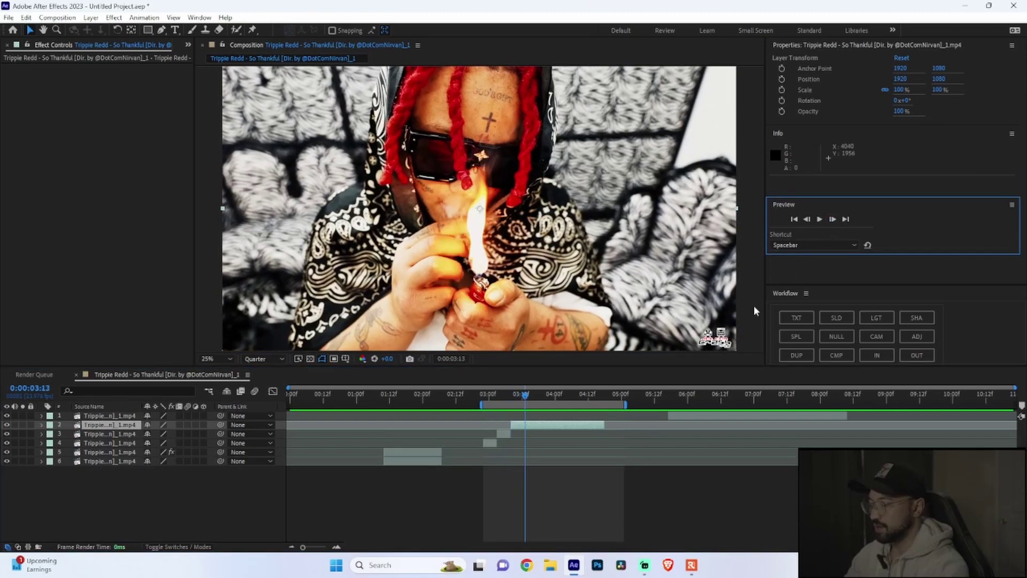
key("ctrl+shift+d")
Step: Delete the piece between 0:00:03:08 and 0:00:03:13, move the remaining clip back against the previous piece, and preview the cuts
left_click(519, 434)
key("Delete")
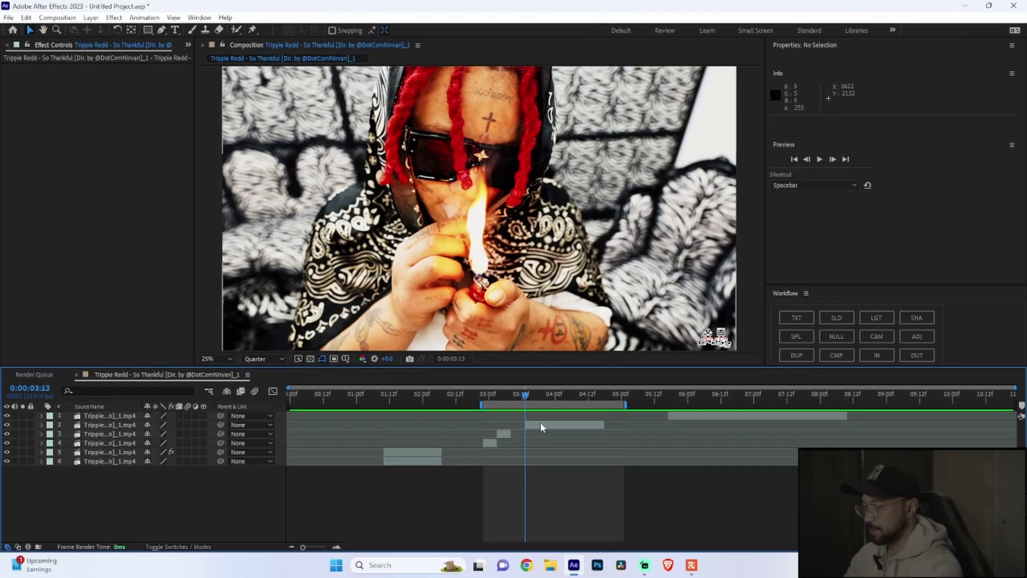
left_click_drag(541, 424, 483, 397)
key("space")
key("space")
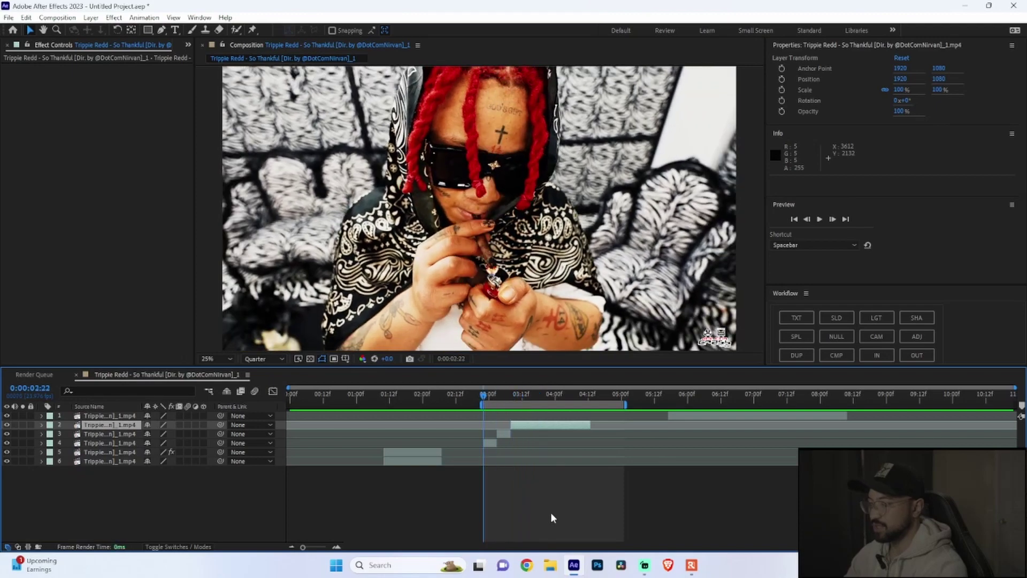
key("space")
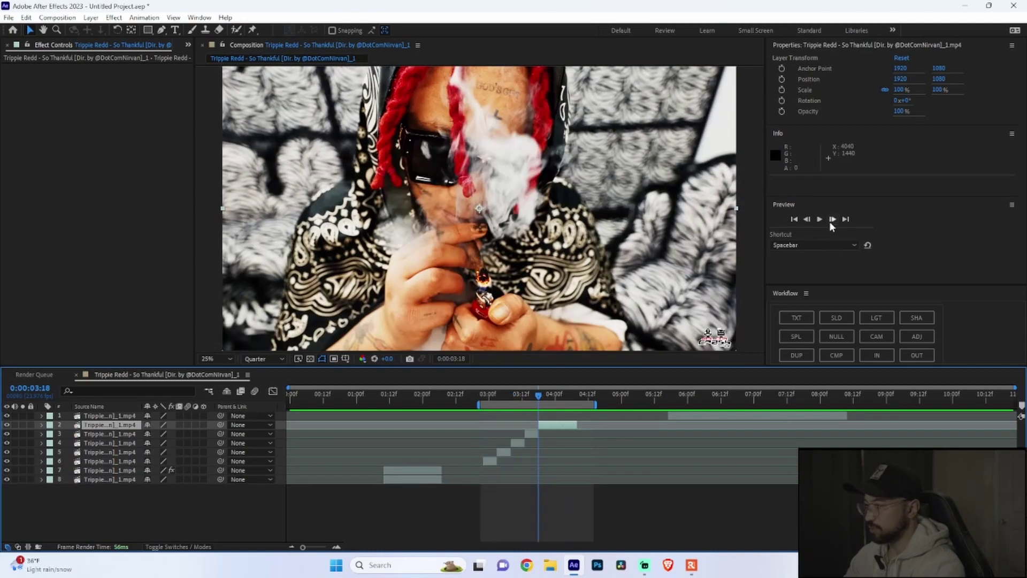
Step: Split the remaining clip five frames after its start at 0:00:03:18, at 0:00:03:23
left_click(832, 220)
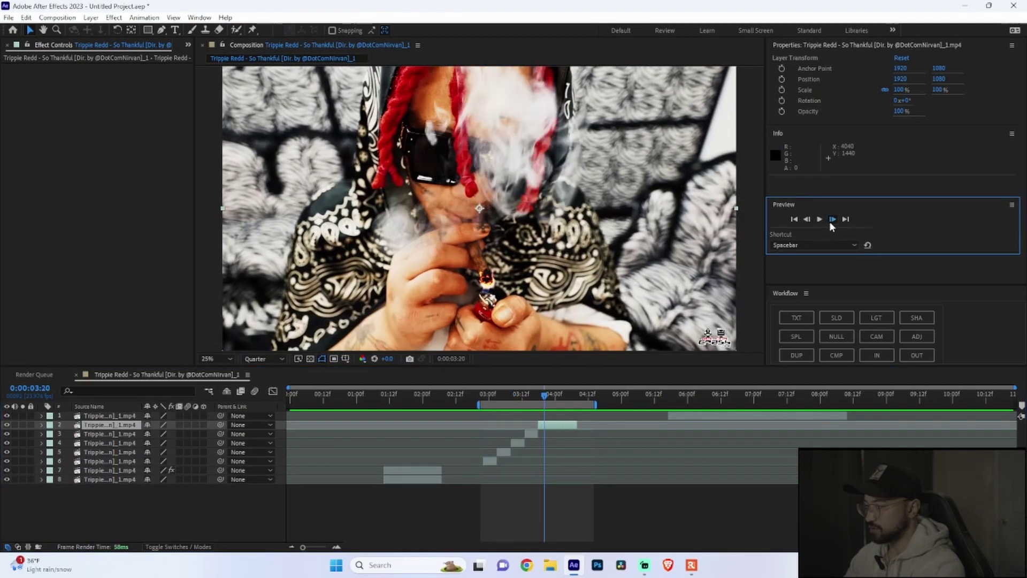
left_click(831, 219)
left_click(831, 220)
left_click(831, 219)
key("ctrl+shift+d")
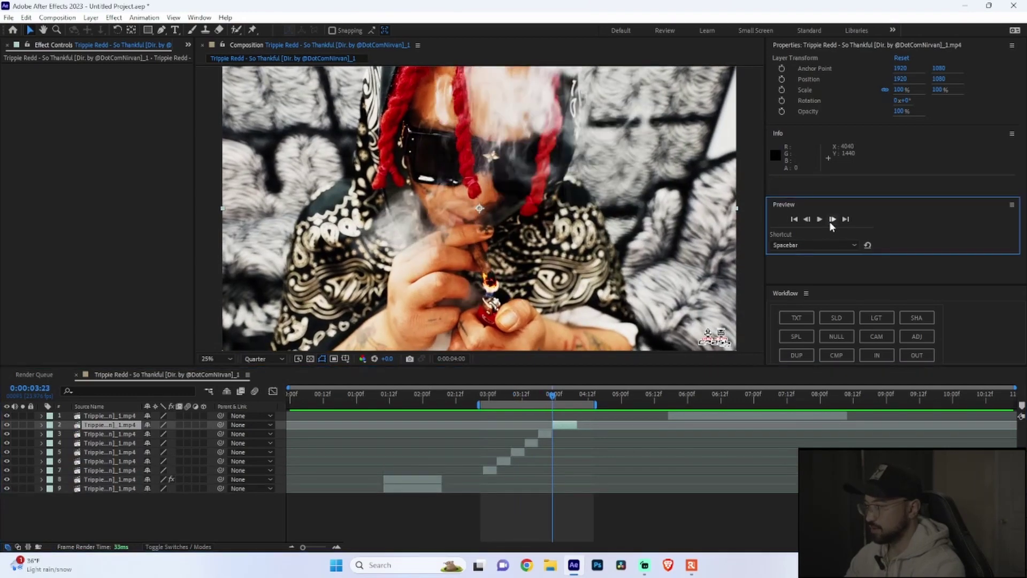
Step: Advance five more frames and split the rest of the clip at 0:00:04:04
left_click(831, 222)
left_click(830, 221)
left_click(831, 222)
left_click(831, 221)
left_click(830, 221)
left_click(623, 421)
key("ctrl+shift+d")
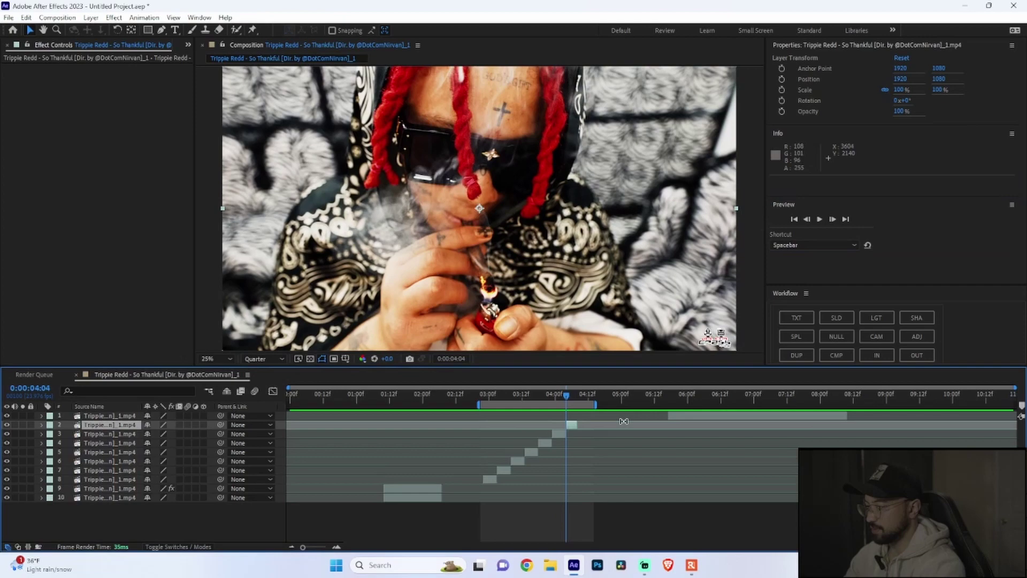
Step: Delete the piece between 0:00:03:23 and 0:00:04:04, move the last piece back to 0:00:03:23, and preview the sequence
left_click(558, 438)
key("Delete")
left_click_drag(570, 424, 562, 425)
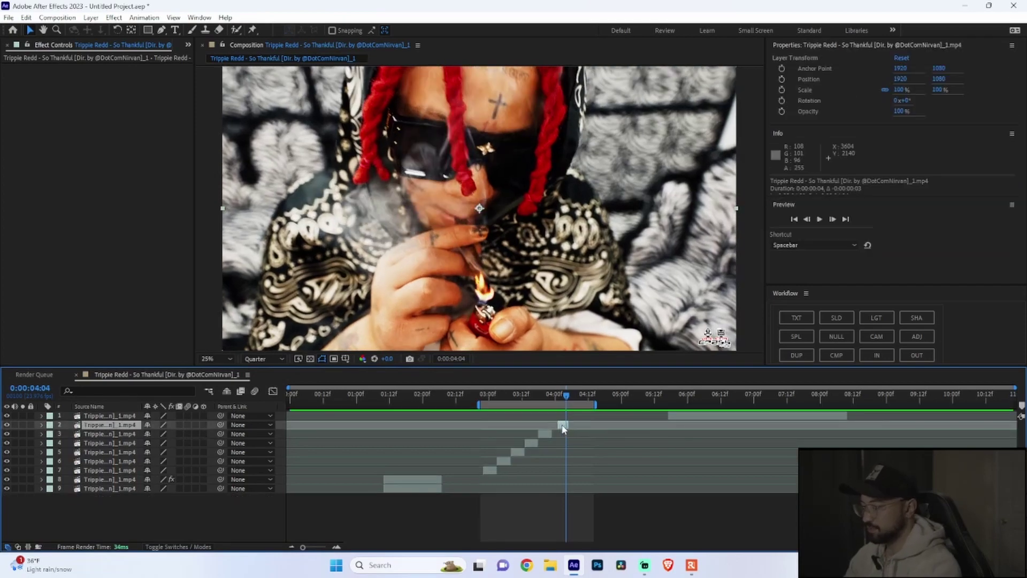
key("space")
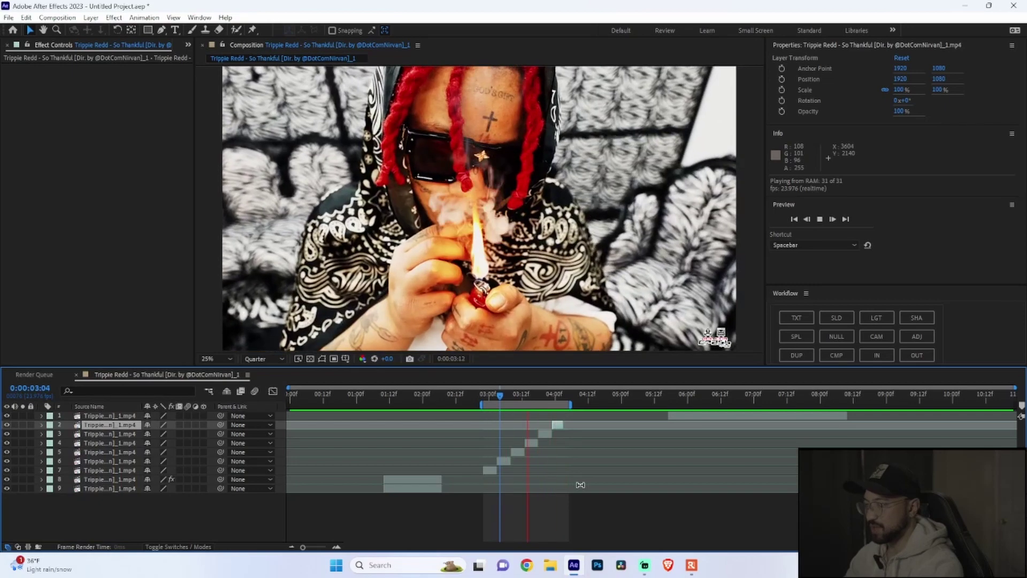
key("space")
Step: Pre-compose the six short clip pieces, moving all attributes and adjusting the composition duration to the selected layers' time span
left_click(489, 470)
left_click(505, 460, "shift")
left_click(518, 452, "shift")
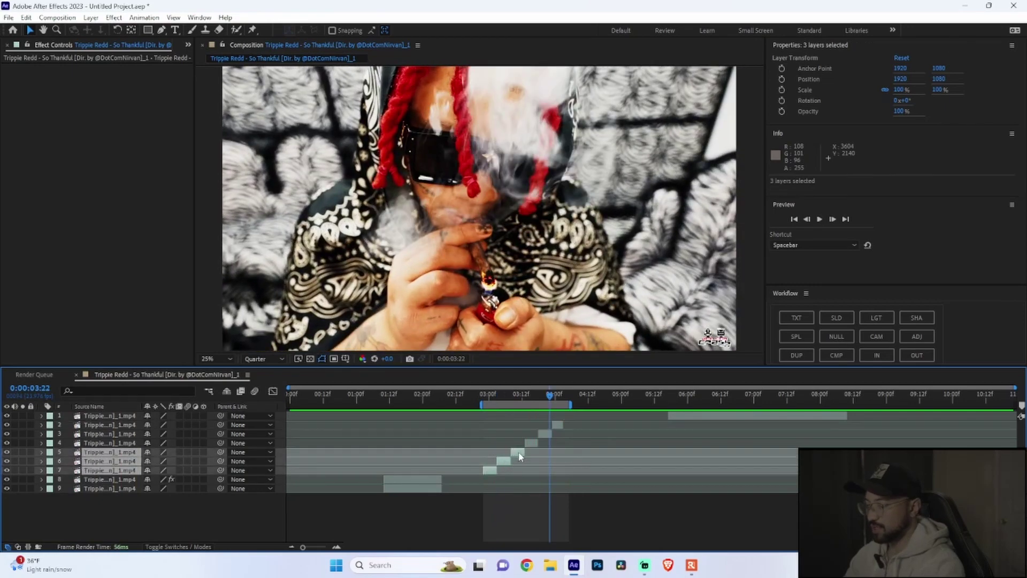
left_click(532, 443, "shift")
left_click(545, 434, "shift")
left_click(558, 425, "shift")
right_click(546, 435)
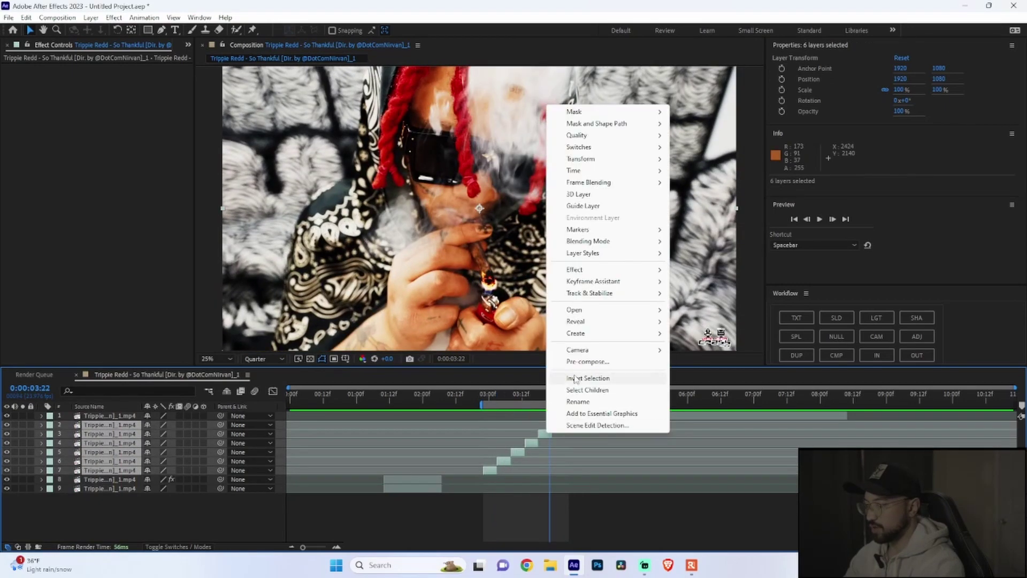
left_click(587, 362)
left_click(431, 315)
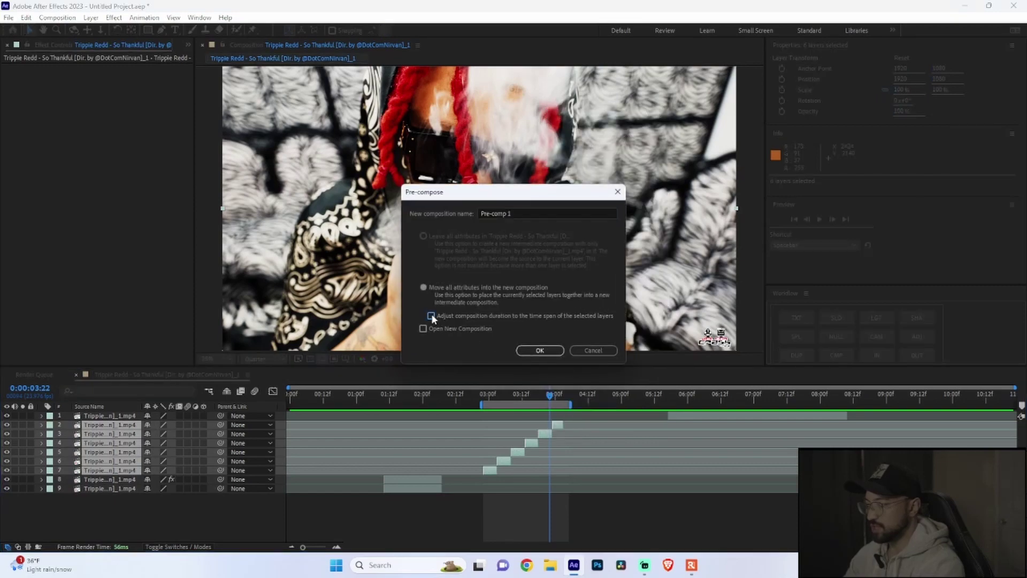
left_click(540, 351)
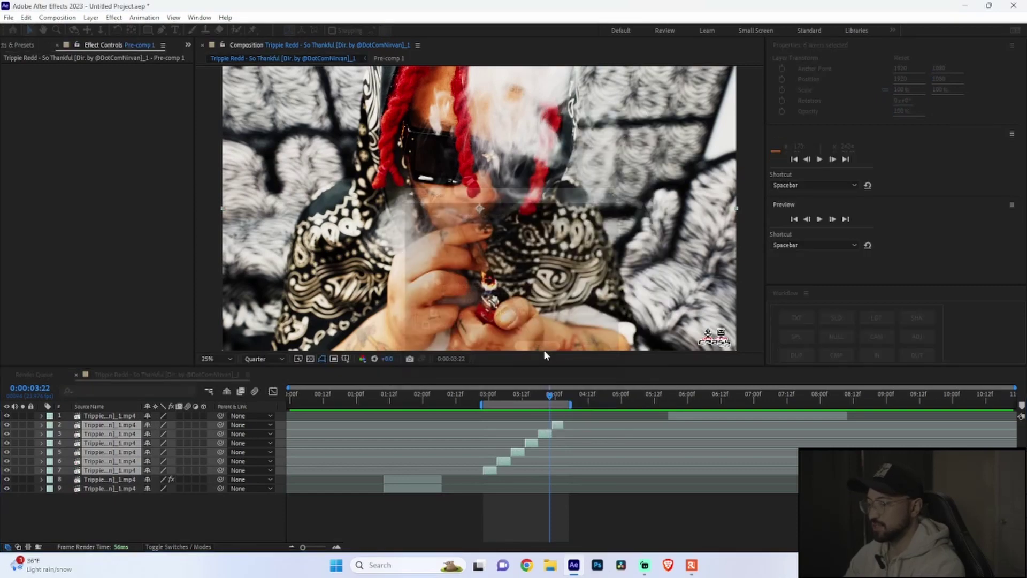
Step: Find the Slider Control effect by searching "slider" and apply it to the pre-composed layer
left_click(484, 404)
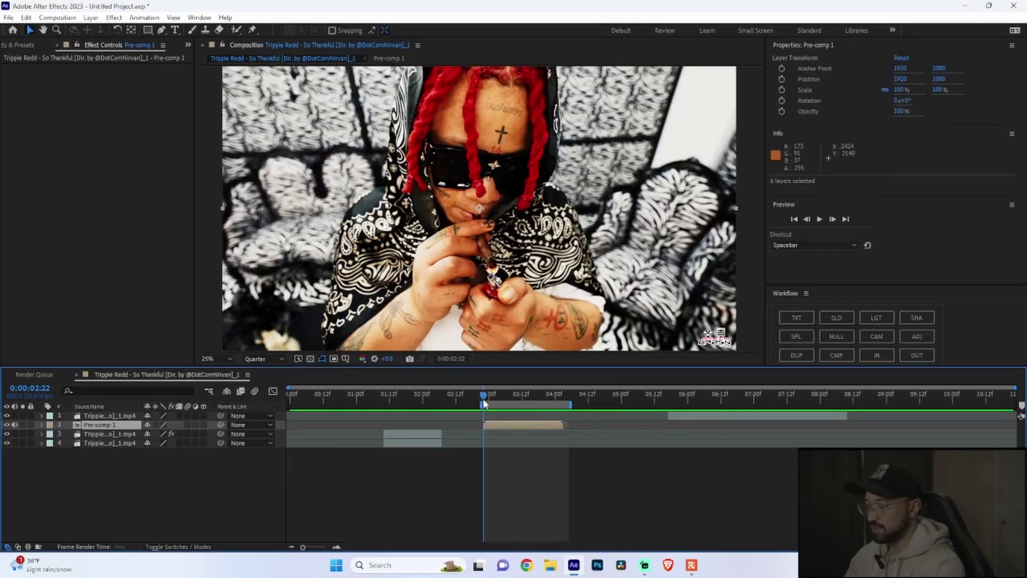
left_click(188, 45)
left_click(214, 68)
left_click(124, 59)
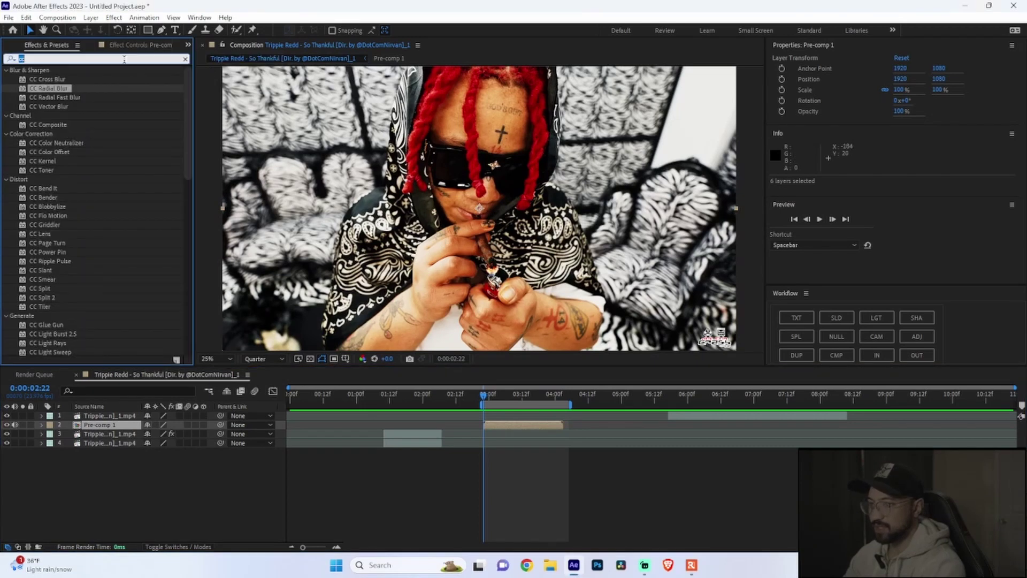
type("slider")
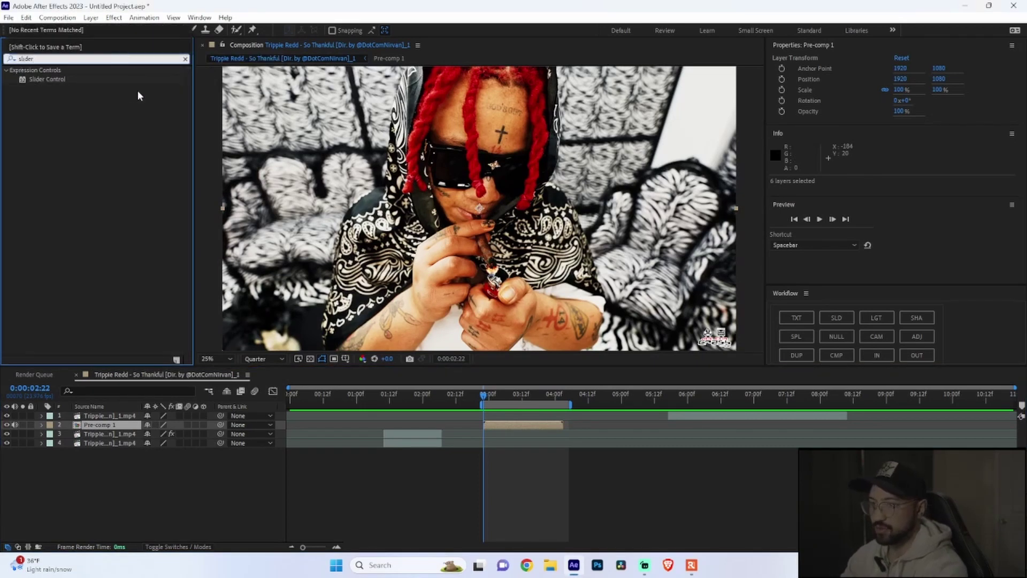
left_click_drag(43, 78, 509, 417)
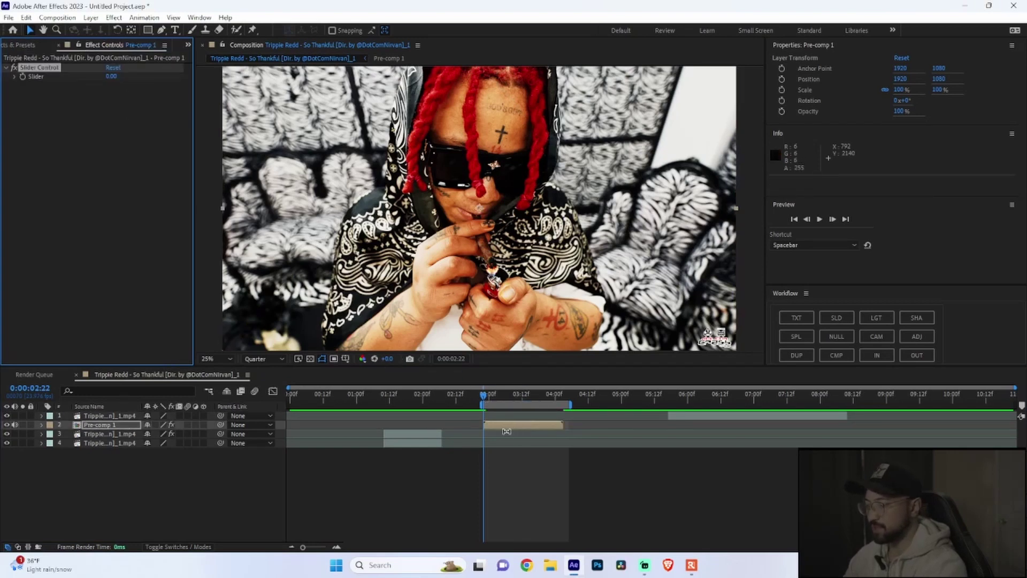
Step: Add a wiggle expression with a frequency of 10 to the pre-composed layer's Position
left_click(42, 425)
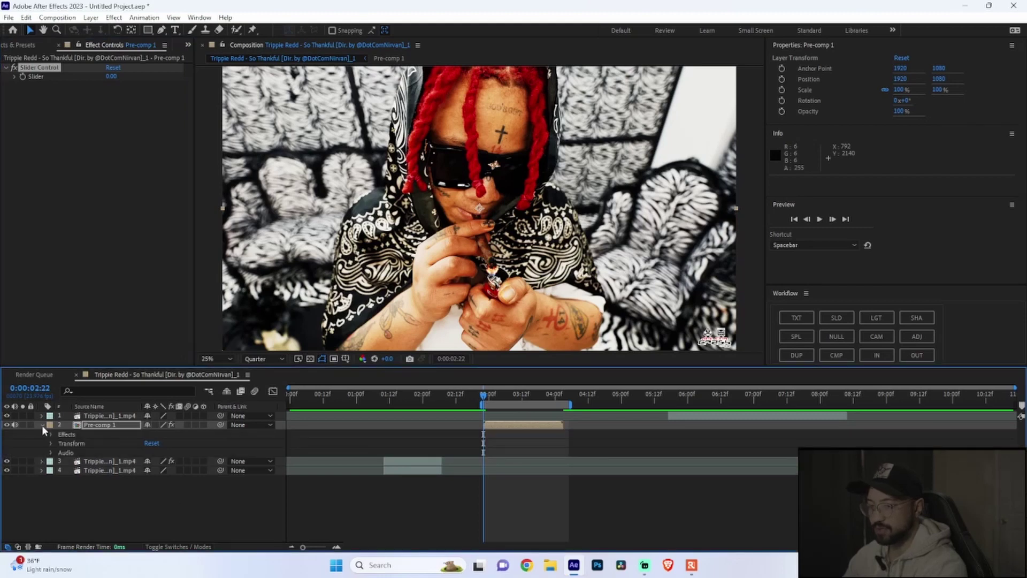
left_click(51, 443)
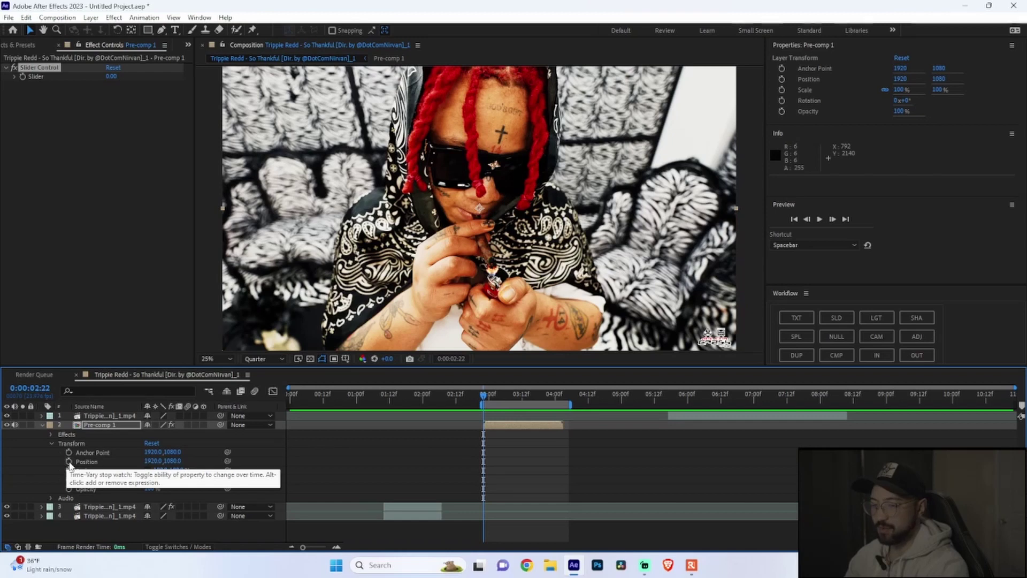
left_click(69, 461, "alt")
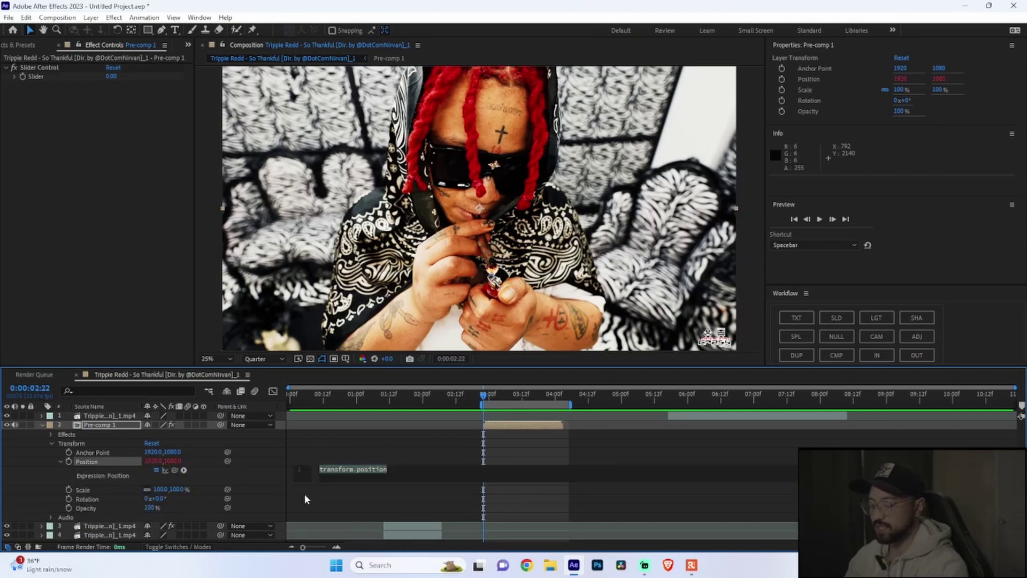
type("w")
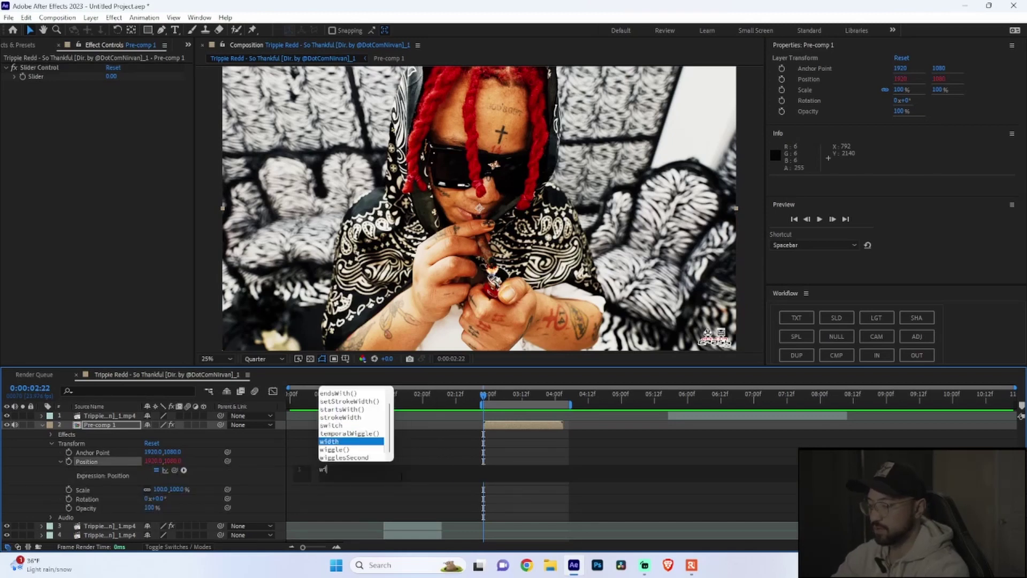
type("iggle")
key("Return")
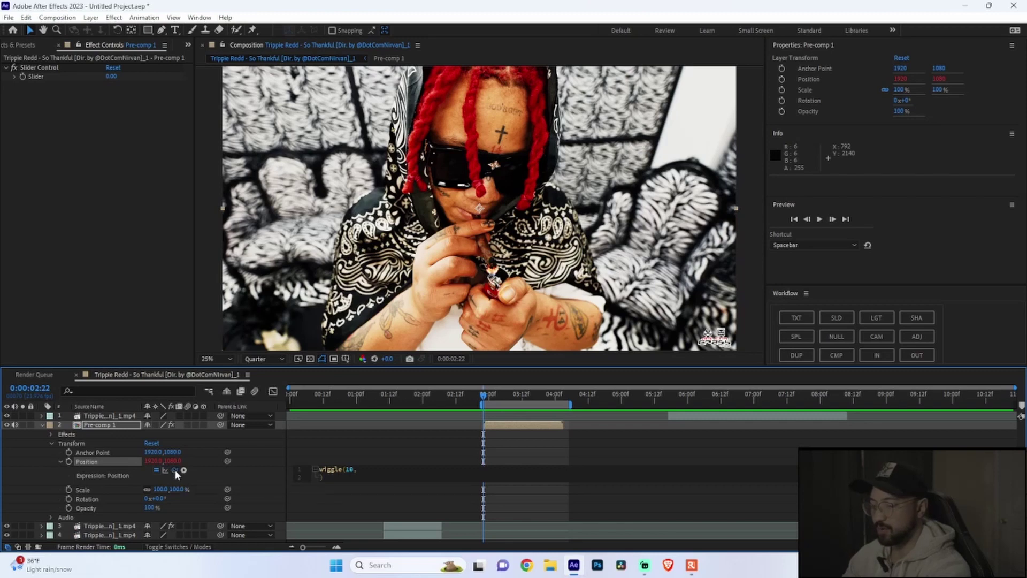
Step: Link the wiggle's amplitude to the Slider Control's slider and raise the slider value to about 16
left_click_drag(175, 470, 38, 76)
left_click_drag(111, 76, 122, 76)
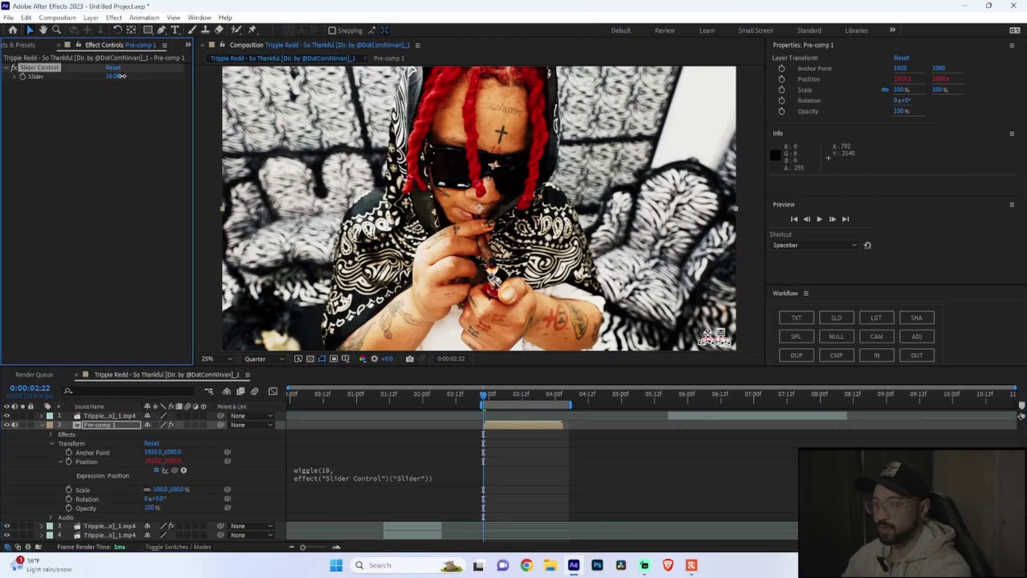
key("space")
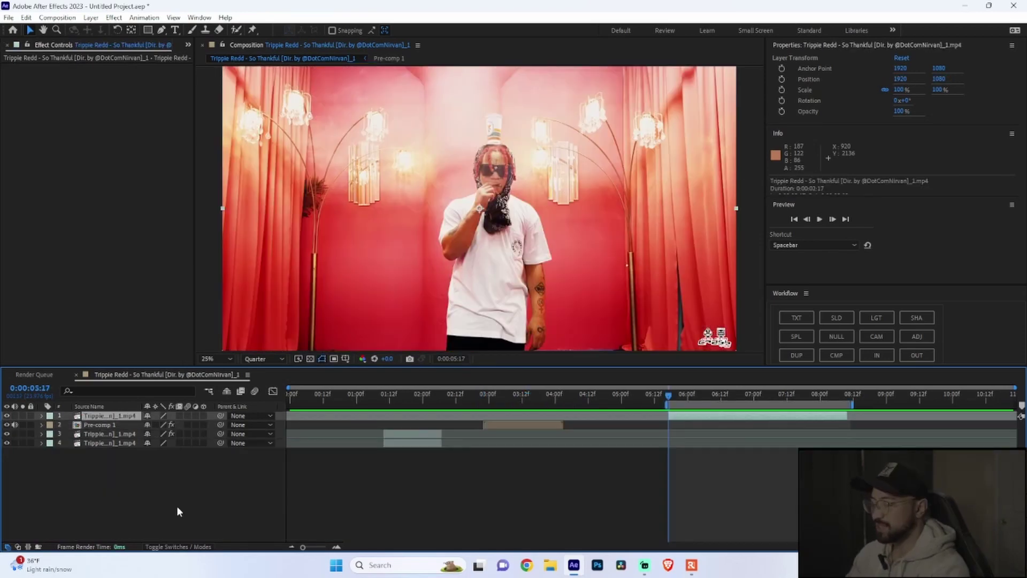
Step: Add a two-node camera with a 14 mm focal length and make the uppermost video clip a 3D layer
right_click(169, 497)
left_click(141, 503)
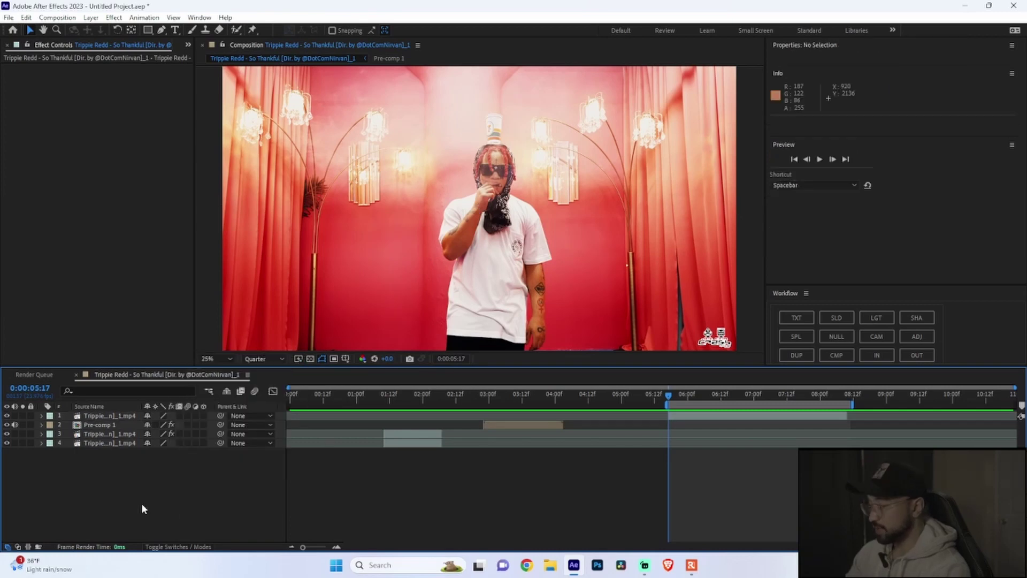
right_click(143, 501)
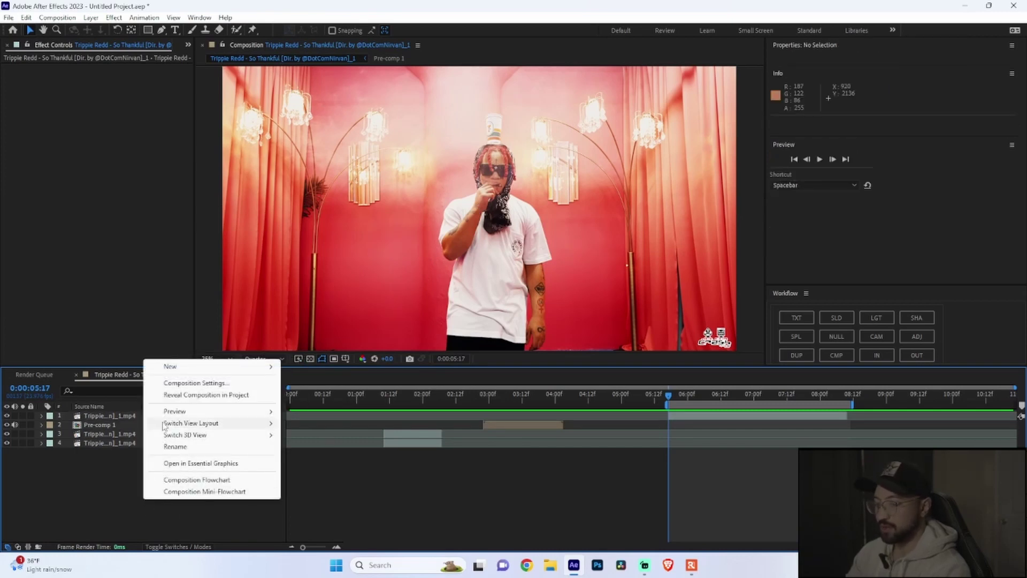
mouse_move(233, 367)
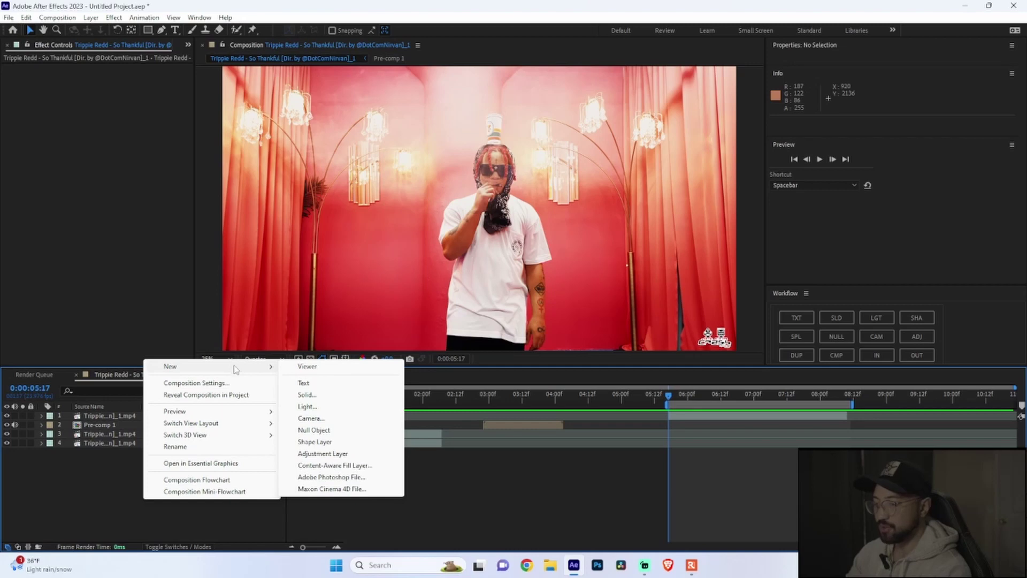
left_click(316, 419)
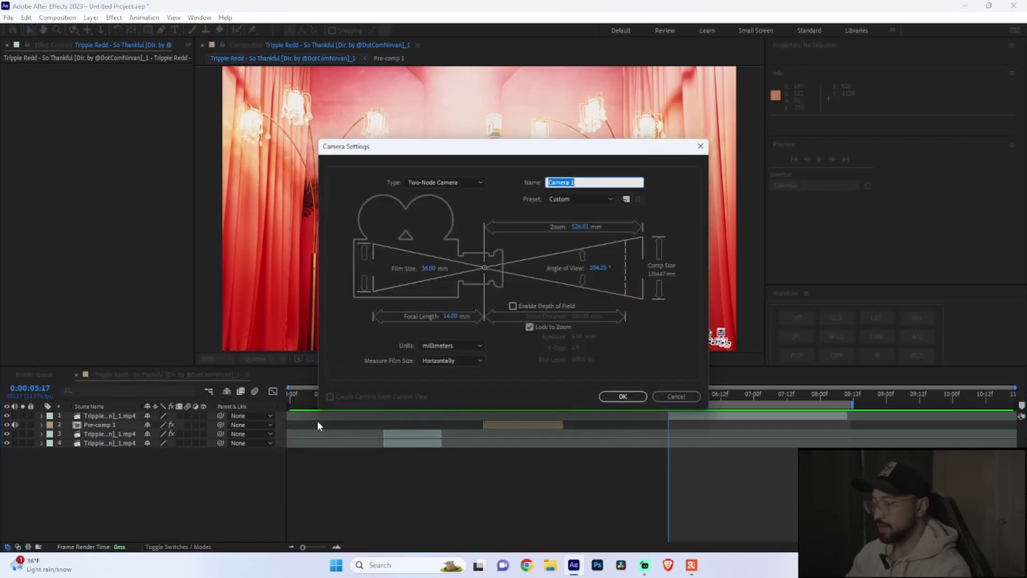
left_click(622, 397)
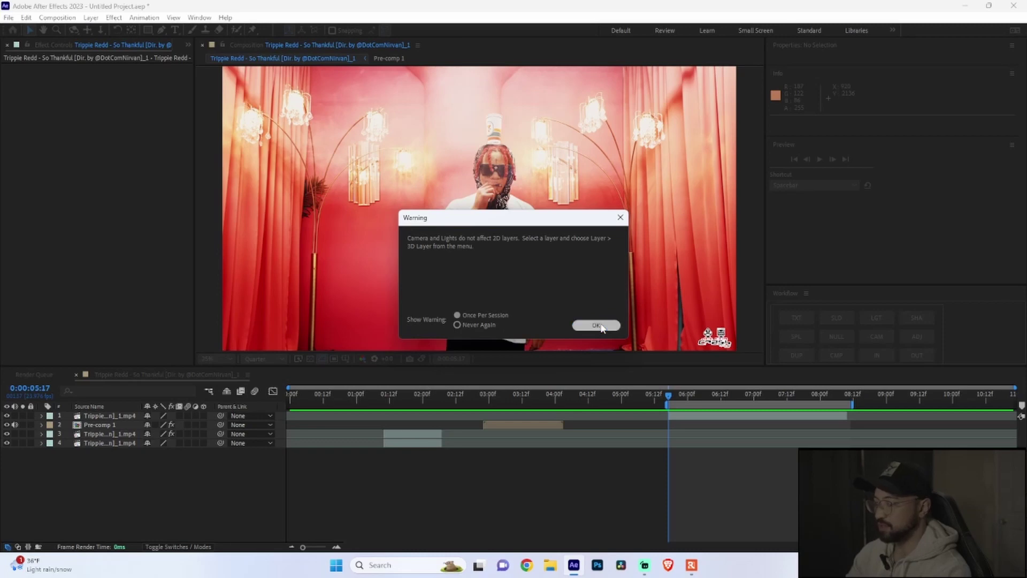
left_click(600, 324)
left_click(748, 426)
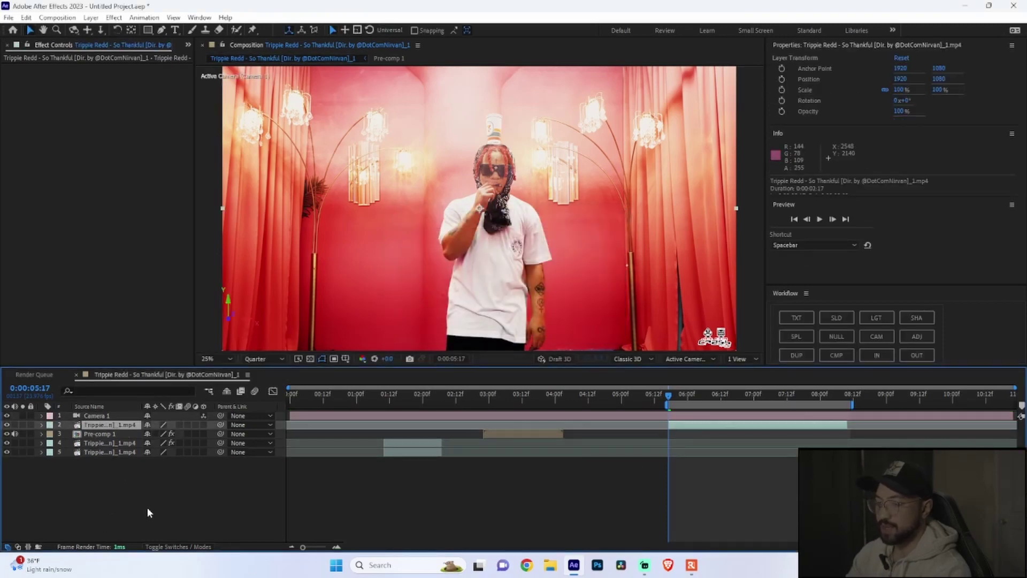
left_click(204, 425)
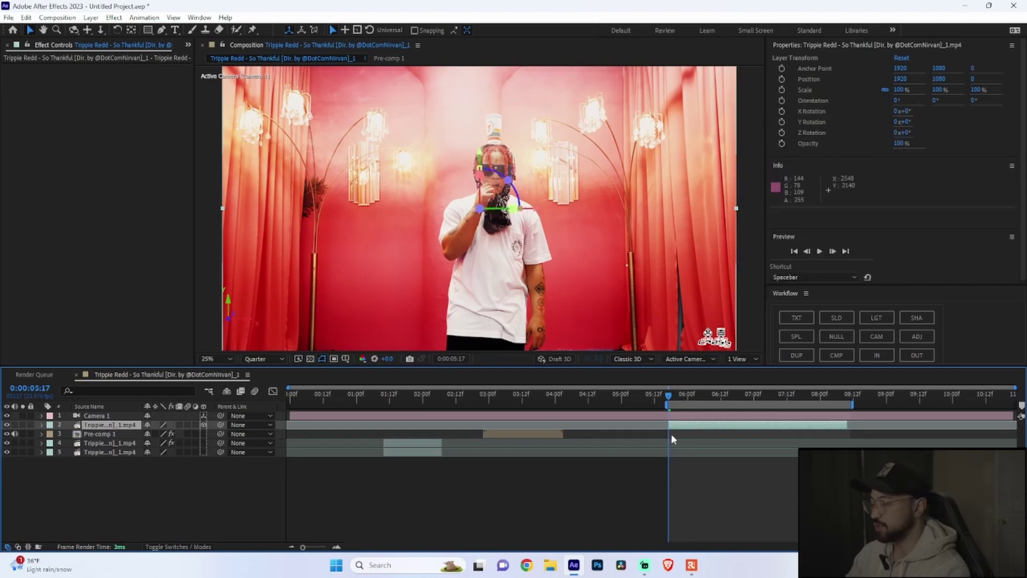
Step: Start keyframes at 0:00:05:17 for the camera's Point of Interest, Position, Orientation and X, Y and Z Rotation
left_click(43, 417)
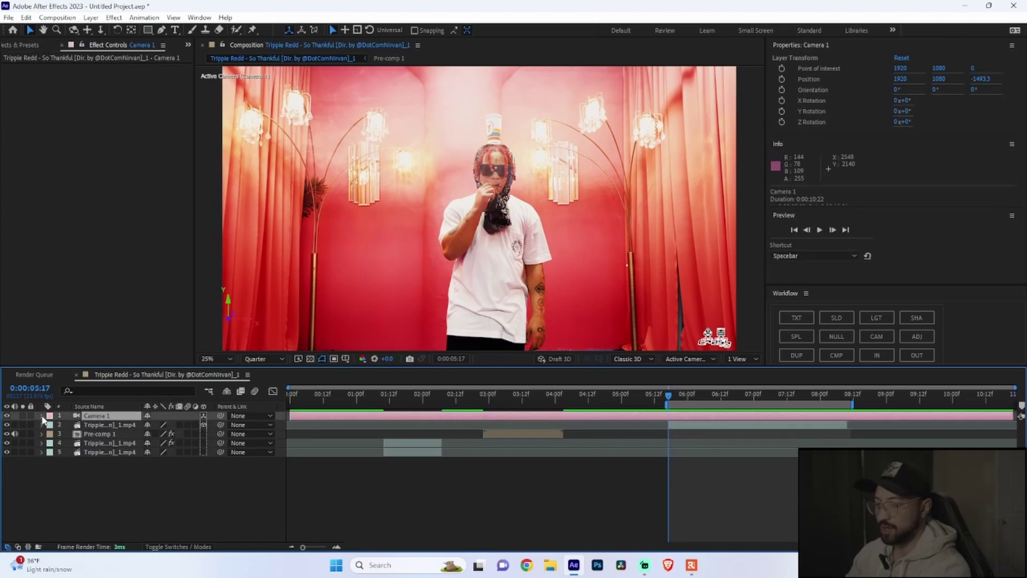
left_click(42, 416)
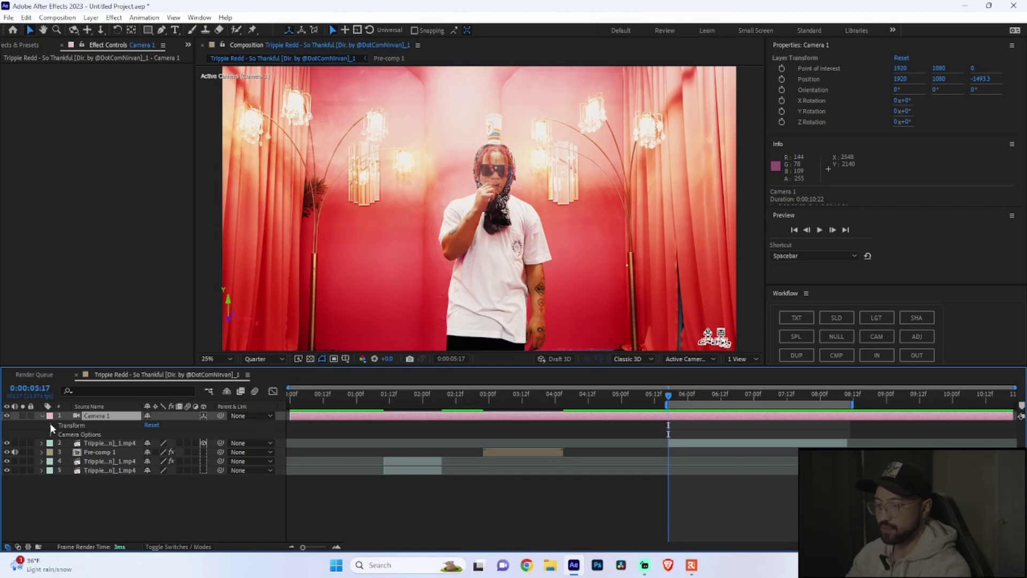
left_click(51, 425)
left_click(69, 443)
left_click(69, 452)
left_click(69, 461)
left_click(69, 470)
left_click(69, 480)
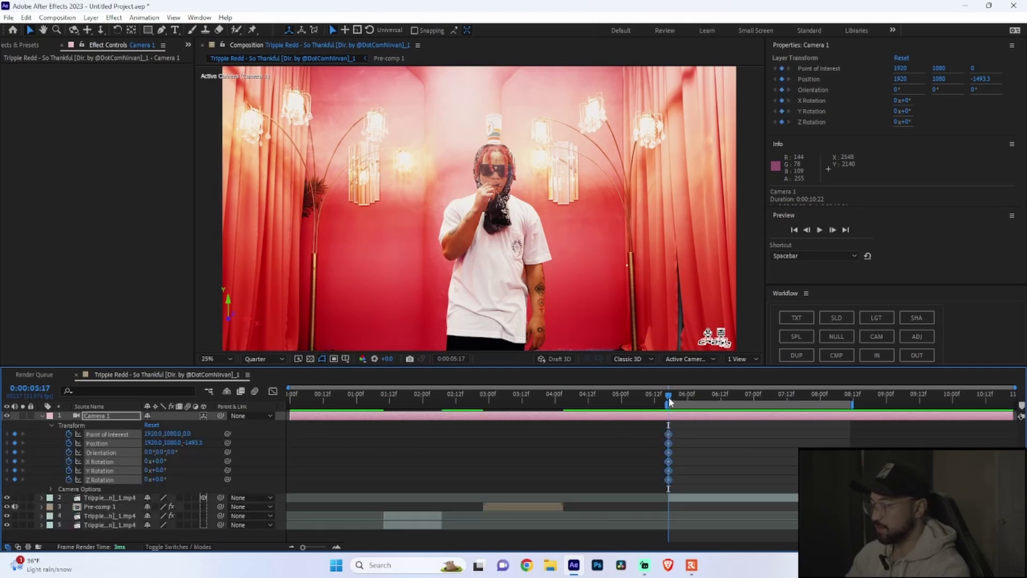
left_click_drag(668, 397, 706, 402)
key("c")
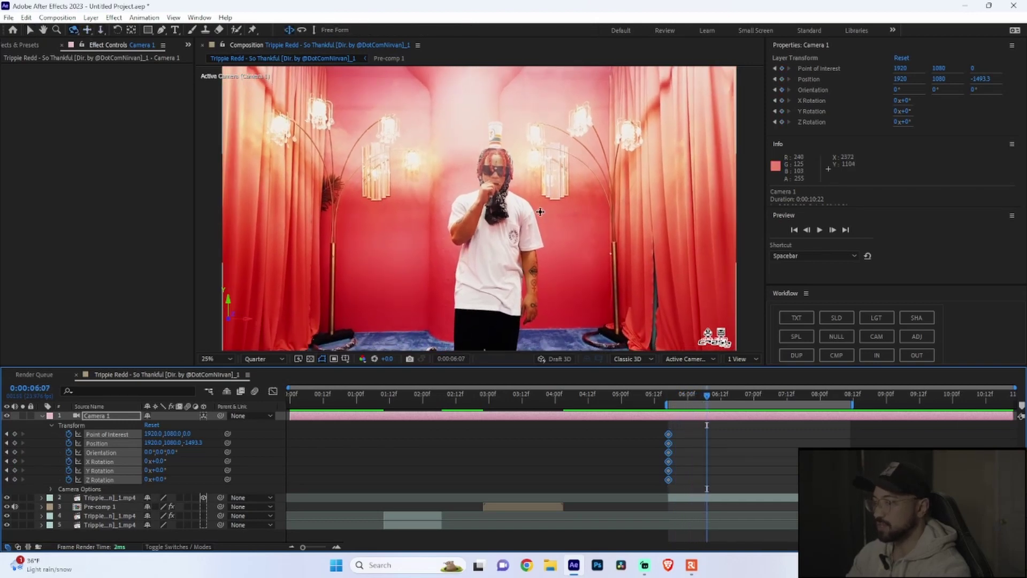
left_click_drag(541, 212, 490, 180)
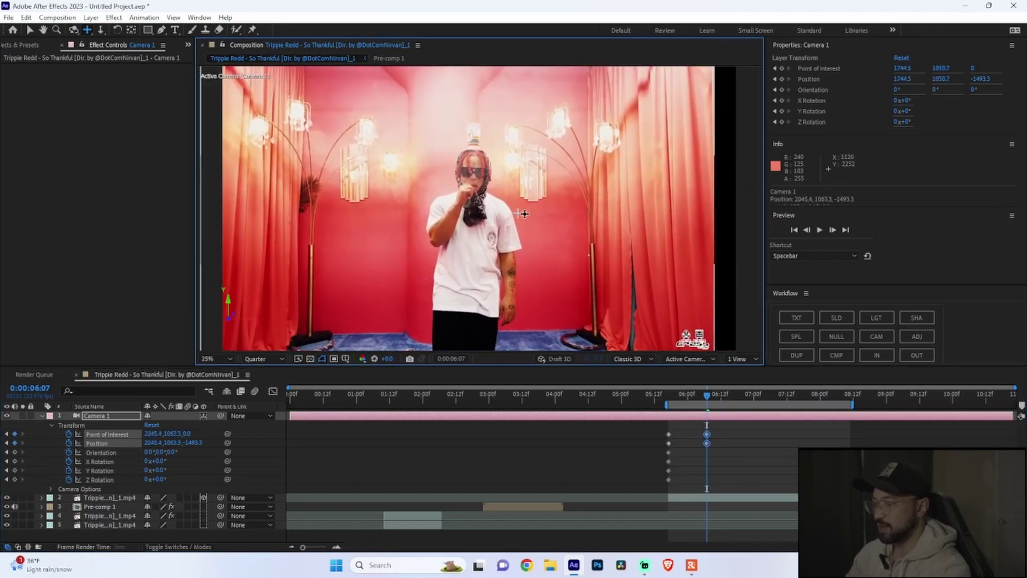
key("c")
key("ctrl+z")
key("ctrl+z")
key("ctrl+z")
key("ctrl+z")
key("ctrl+z")
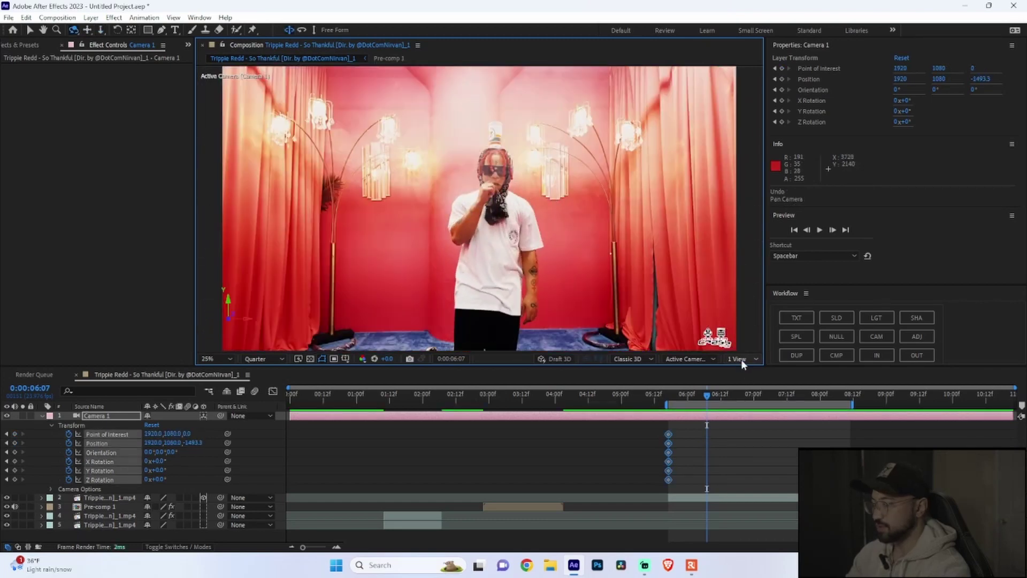
Step: Reframe the camera on its first keyframe at 0:00:05:17, pushing in on the performer to a position of about 1910, 870, -707
left_click(688, 402)
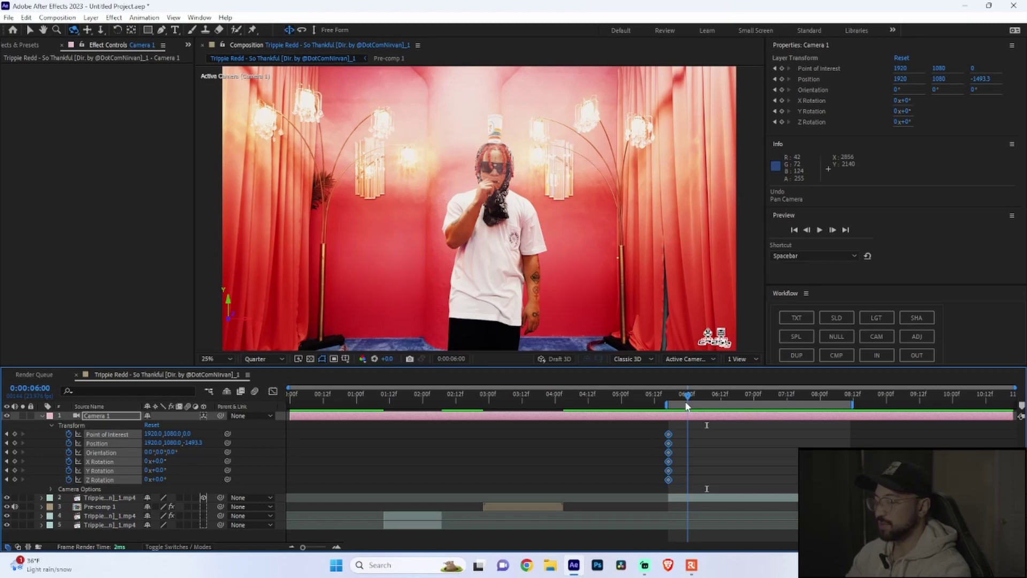
mouse_move(687, 406)
left_mouse_down()
mouse_move(776, 401)
mouse_move(668, 400)
left_mouse_up()
left_click_drag(544, 233, 529, 259)
key("c")
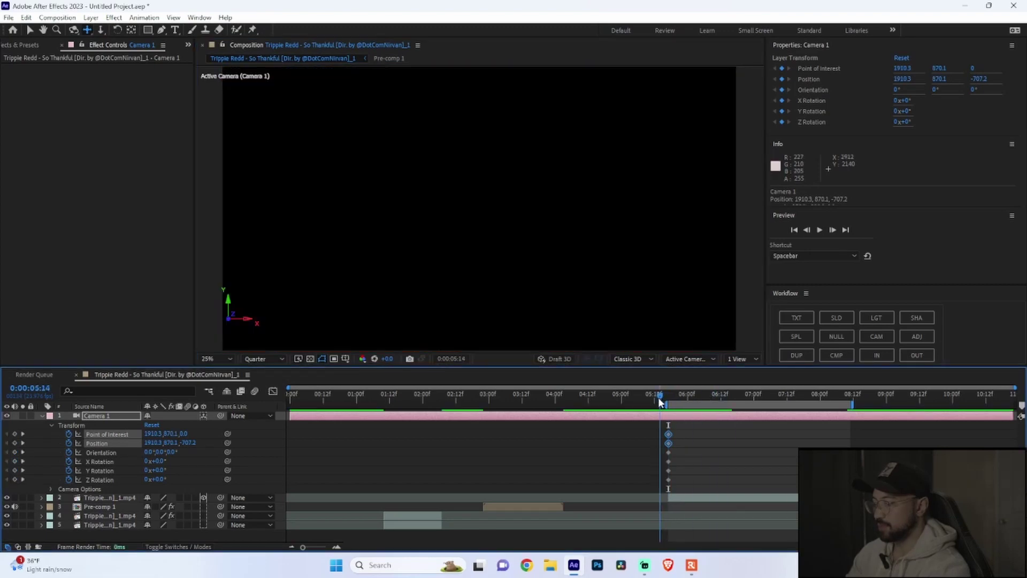
Step: Keyframe the camera at 0:00:06:14 to a position of about 1937, 988, -376 and at 0:00:06:20 to about 1774, 1111, -484
left_click_drag(658, 397, 726, 419)
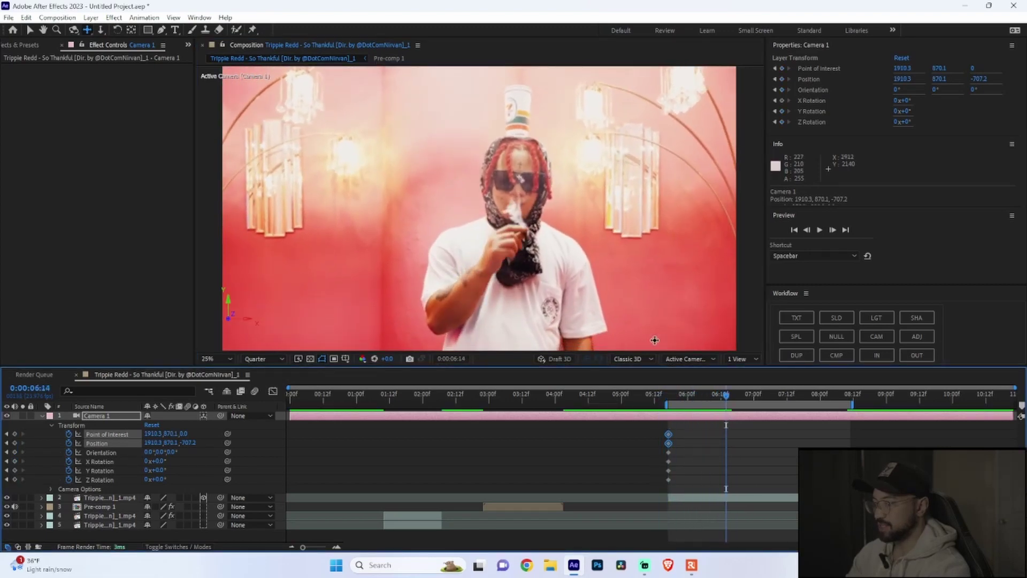
key("c")
left_click_drag(548, 246, 565, 213)
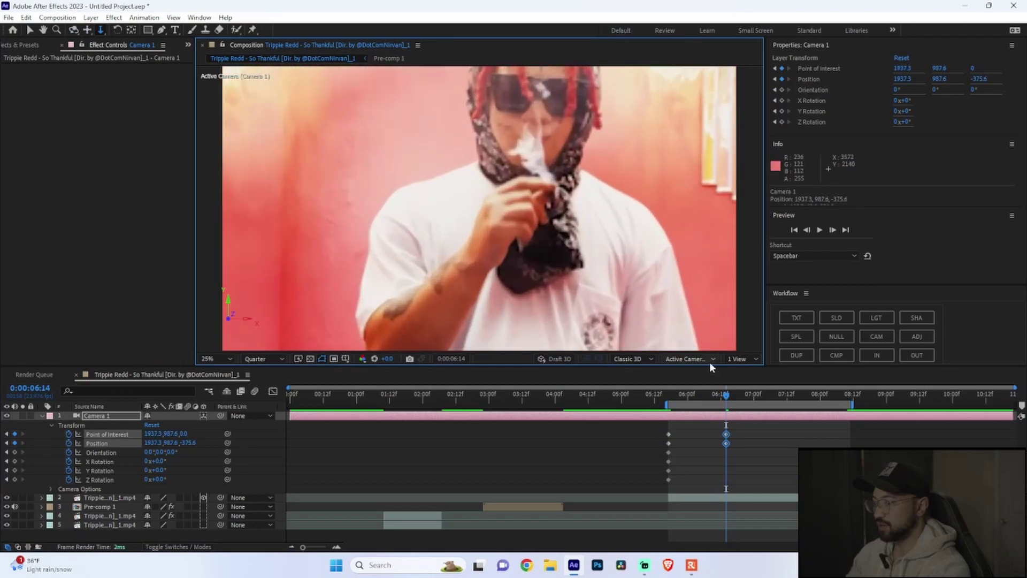
left_click(743, 394)
left_click_drag(562, 177, 562, 208)
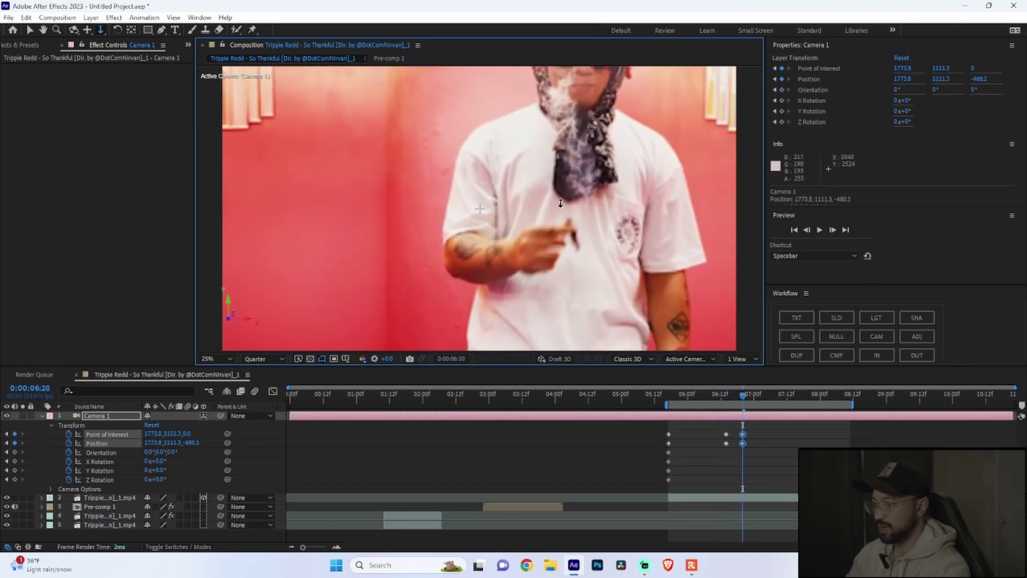
Step: Keyframe the camera at 0:00:07:01 to a position of about 1981, 1025, -726 and at 0:00:07:04 to about 2035, 909, -489
left_click_drag(748, 403, 756, 396)
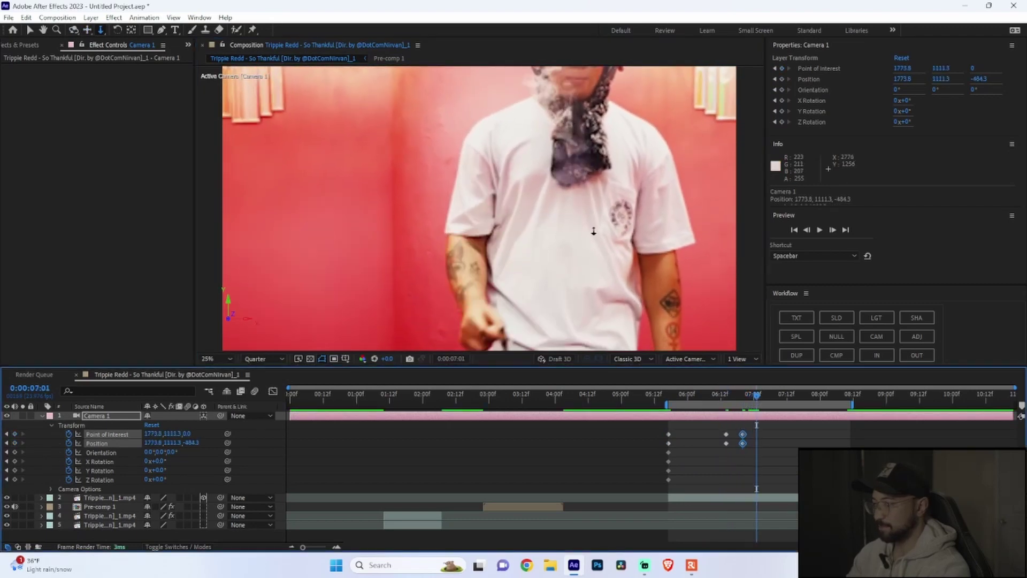
left_click_drag(602, 177, 551, 187)
key("c")
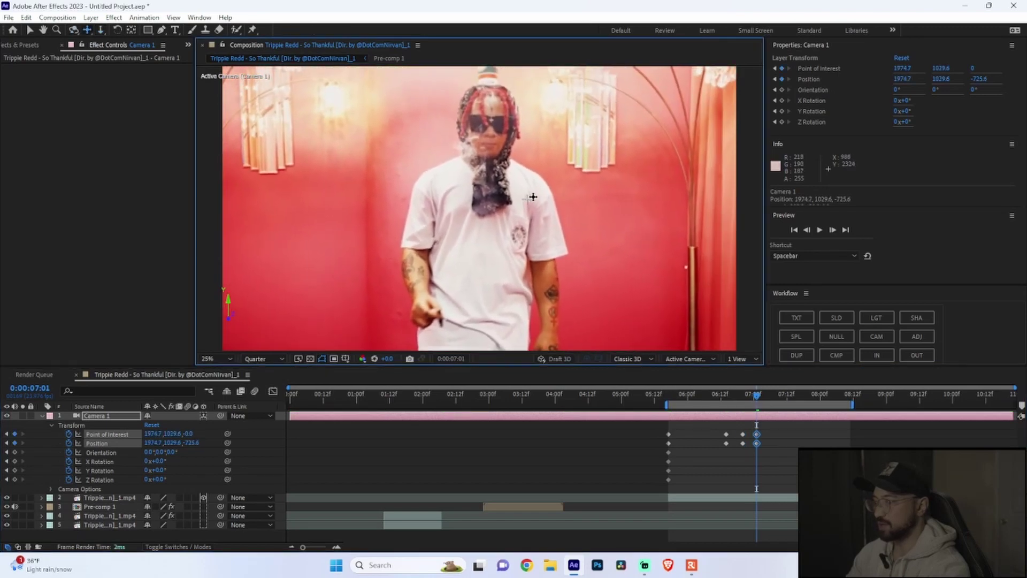
left_click_drag(757, 397, 768, 405)
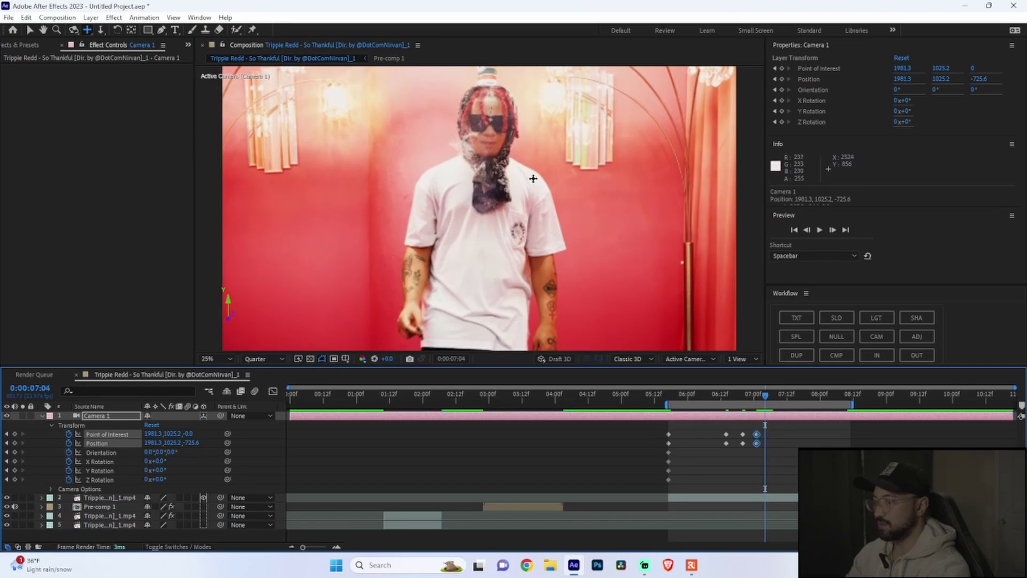
left_click_drag(535, 194, 533, 180)
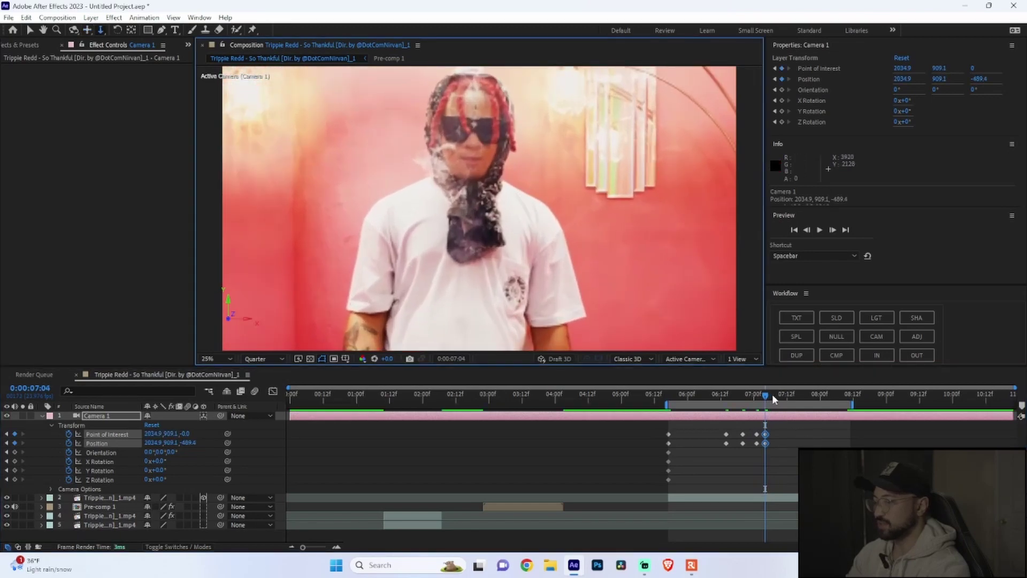
Step: Keyframe the camera on the performer's head and chest at 0:00:07:09, and at 0:00:07:15 to a position of about 2003, 736, -468
left_click_drag(772, 394, 779, 394)
key("c")
left_click_drag(498, 142, 518, 161)
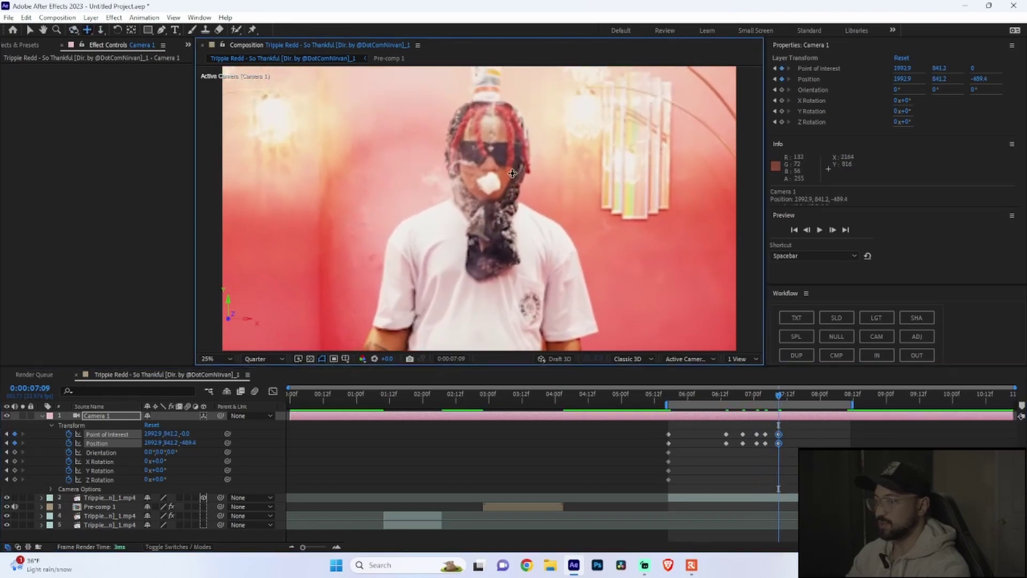
key("c")
left_click_drag(515, 180, 515, 174)
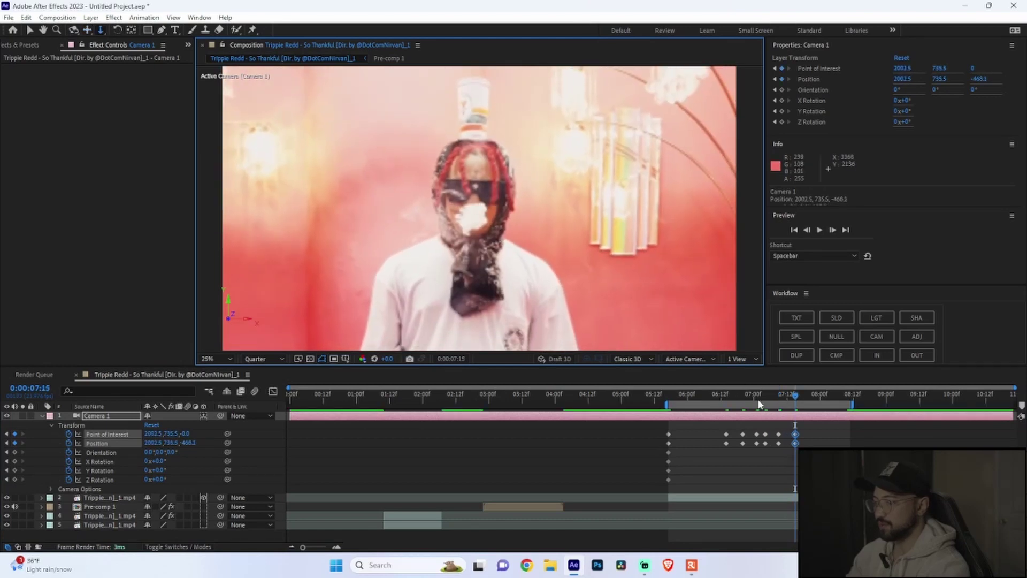
Step: Keyframe the camera pulled back at 0:00:08:07 to a position of about 1891, 849, -807, and scrub back towards the clip's start
left_click_drag(797, 402, 841, 408)
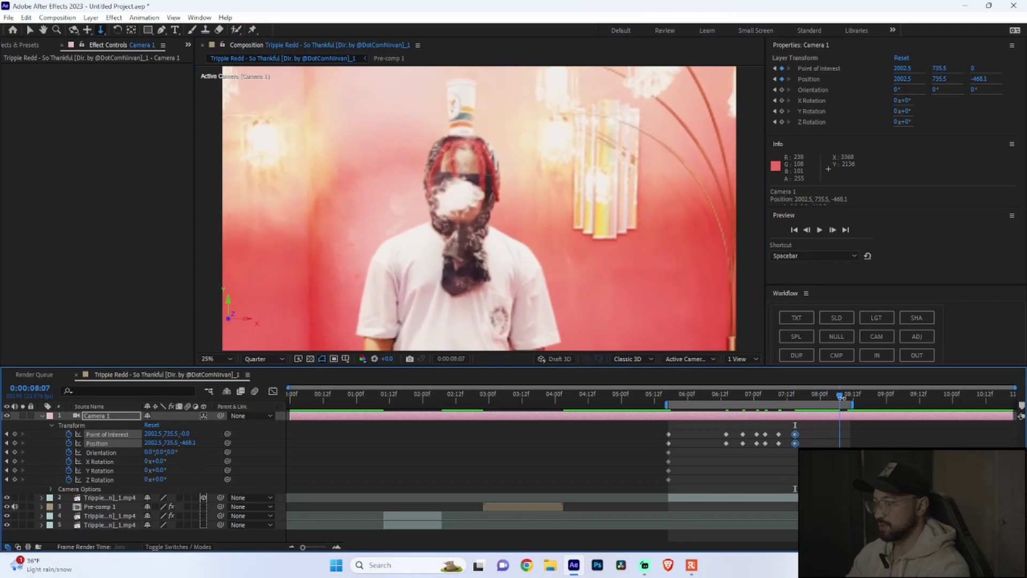
mouse_move(497, 245)
left_mouse_down()
mouse_move(516, 220)
mouse_move(519, 266)
mouse_move(512, 238)
left_mouse_up()
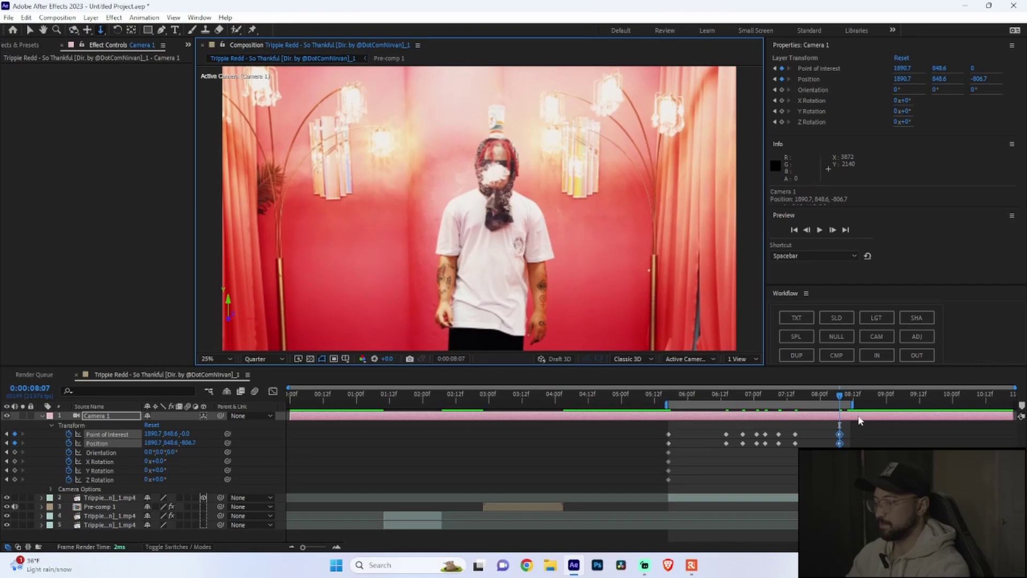
left_click_drag(838, 394, 670, 406)
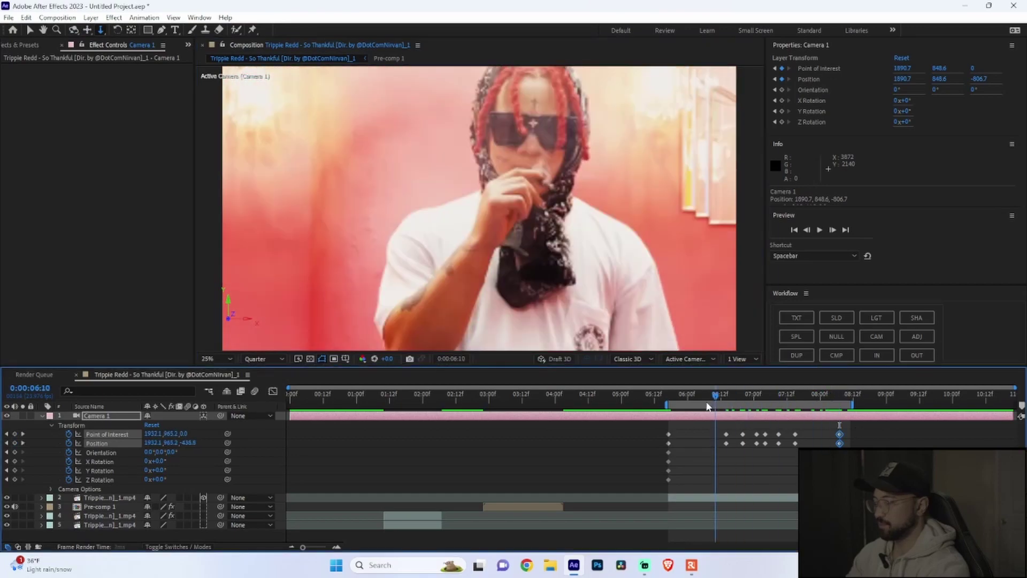